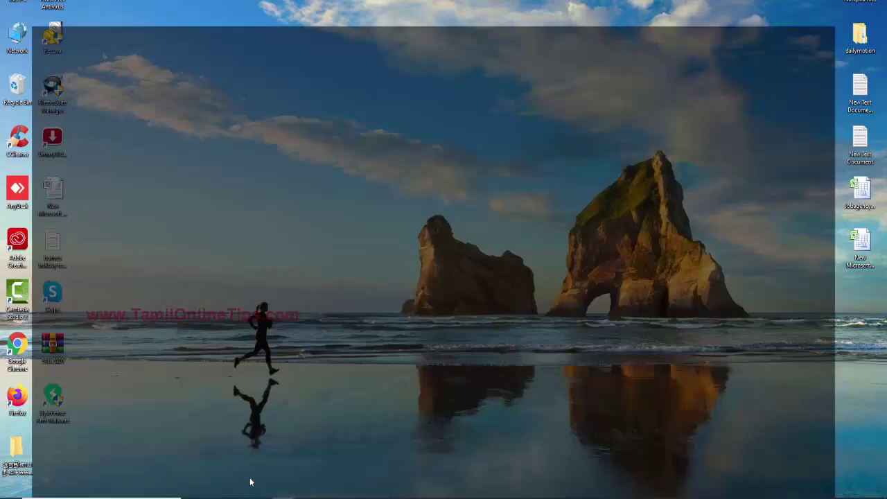
- Bring the Chrome window showing the Canva home page to the front
left_click(250, 478)
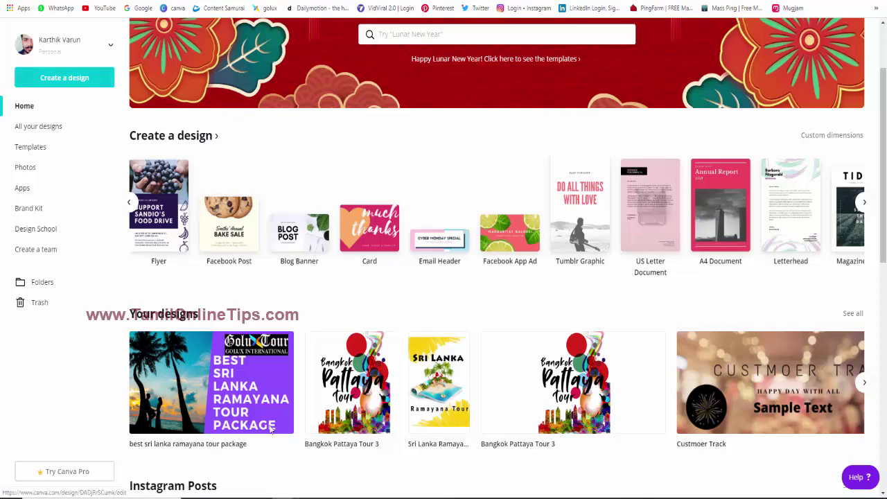
scroll(305, 358, "up", 3)
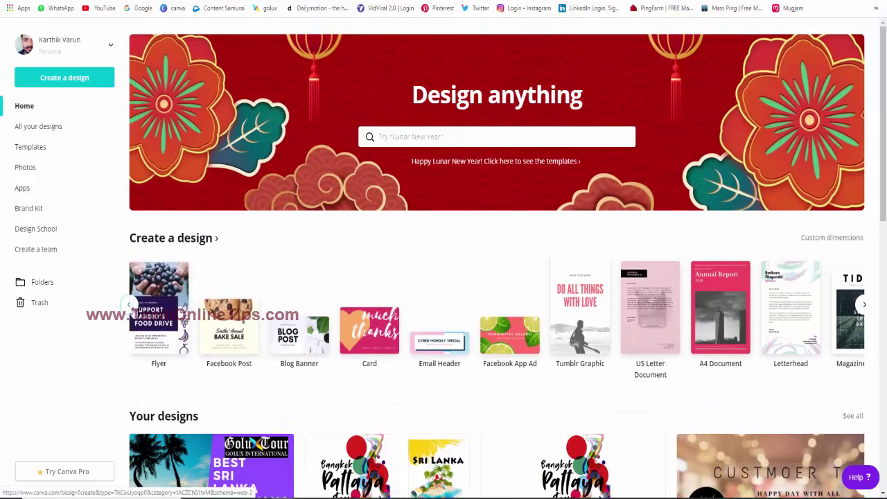
left_click(129, 305)
left_click(864, 305)
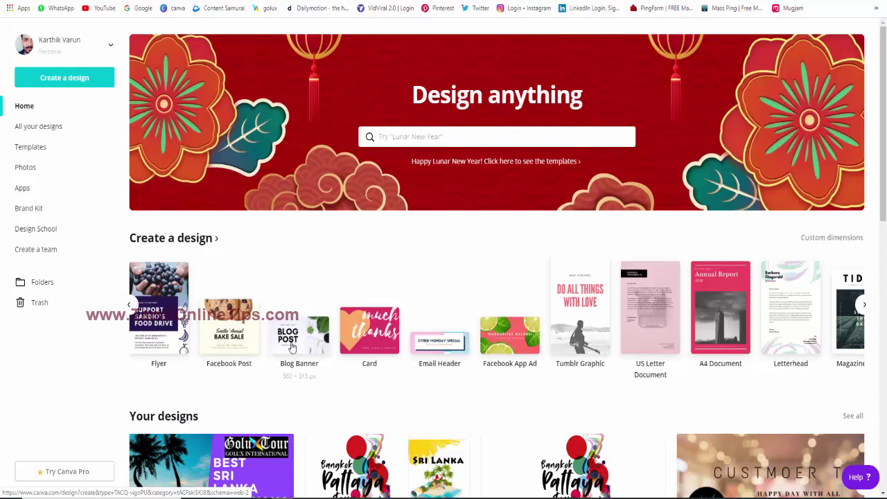
- Start a new Blog Banner design and browse the suggested templates
left_click(305, 341)
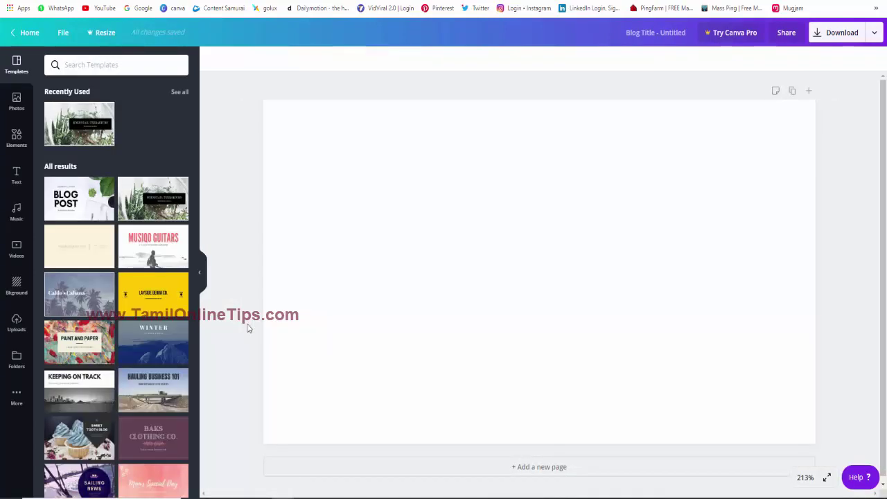
scroll(157, 159, "down", 2)
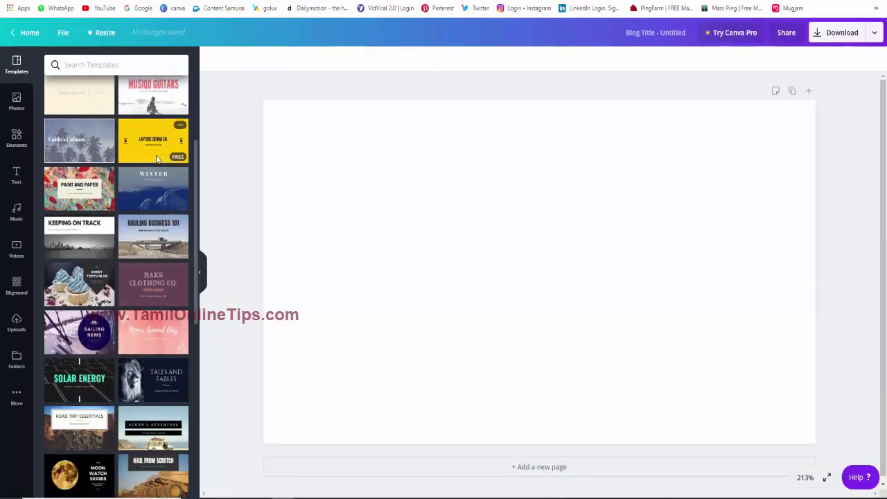
scroll(156, 159, "down", 2)
scroll(157, 160, "up", 3)
scroll(141, 260, "up", 1)
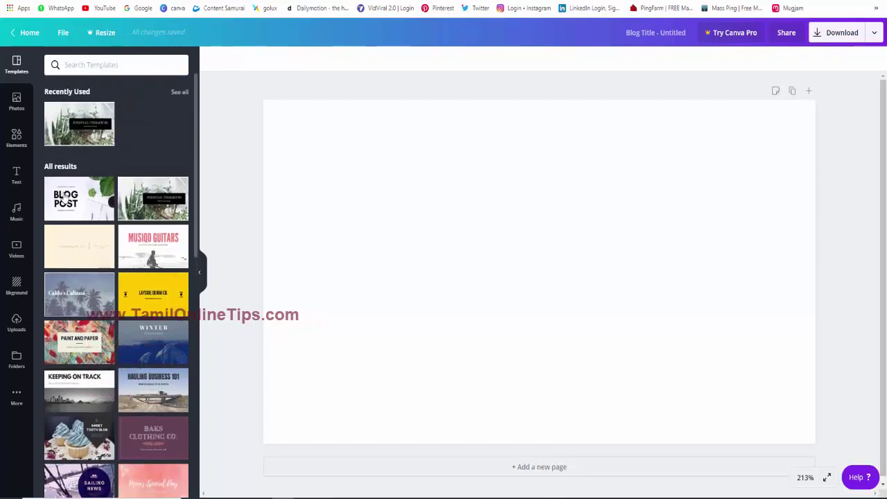
scroll(61, 174, "down", 5)
scroll(58, 115, "down", 3)
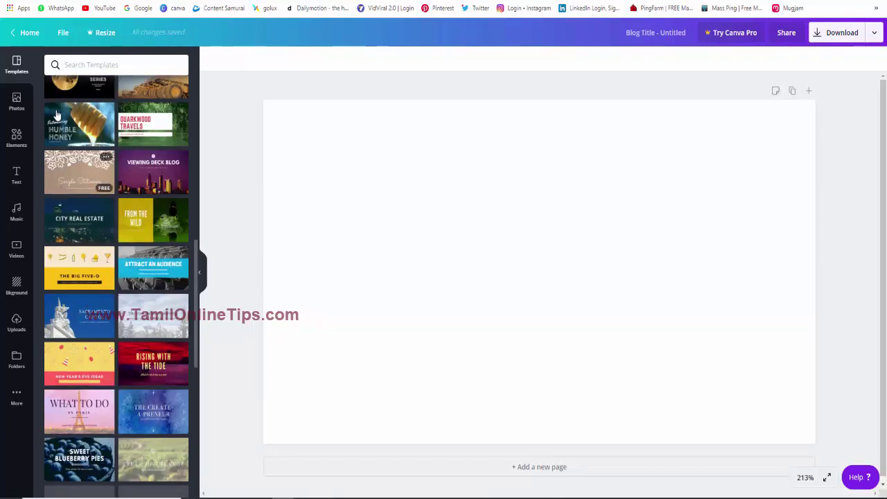
- Search the templates for 'birthday', then for 'wedding'
left_click(96, 63)
type("birthday")
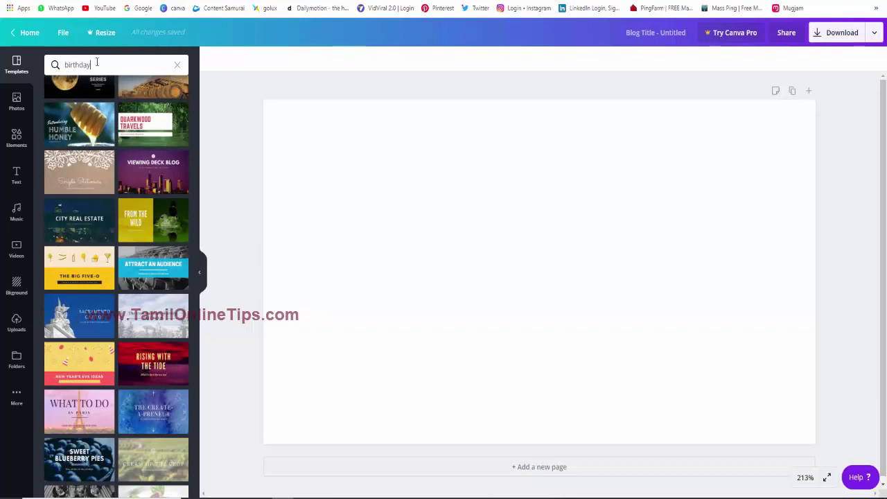
key("Return")
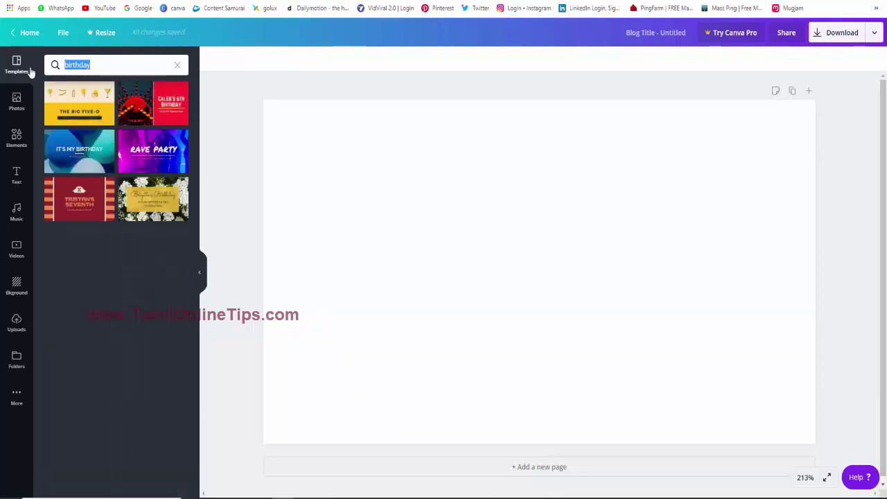
type("wedding")
key("Return")
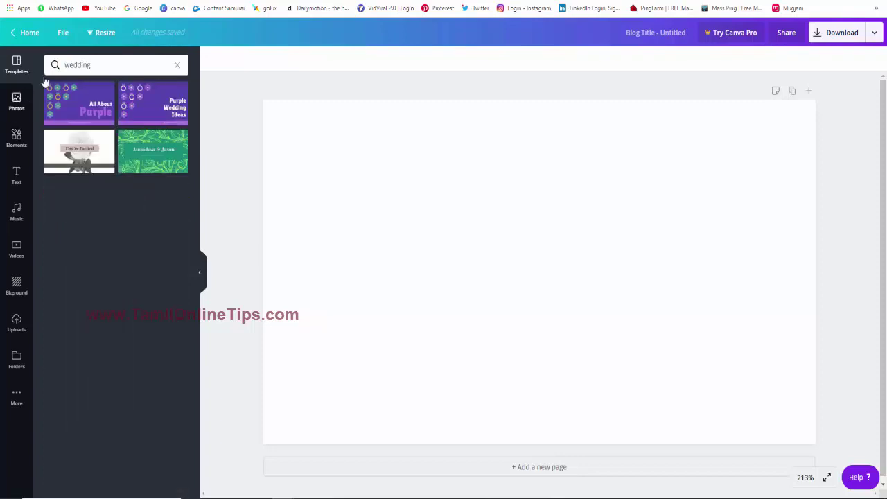
- Clear the template search, browse the full template list, and show the photo library
left_click(125, 65)
left_click(179, 66)
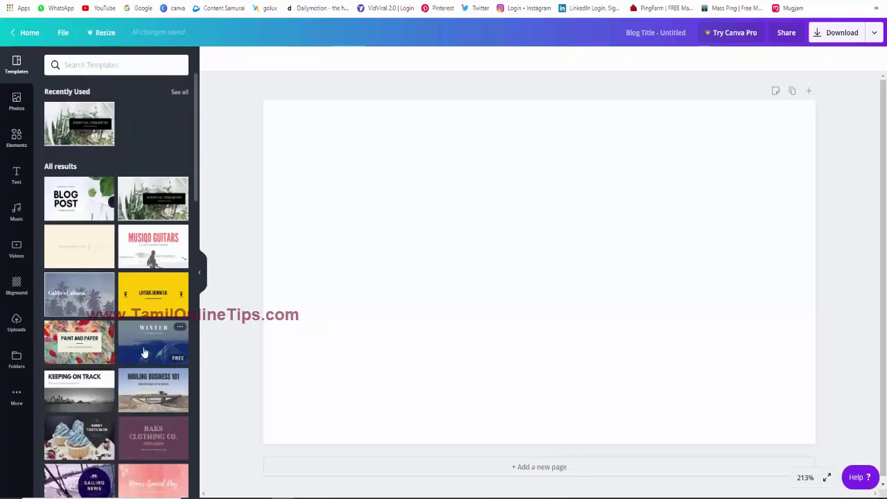
scroll(115, 327, "down", 2)
scroll(115, 327, "down", 5)
scroll(115, 327, "down", 4)
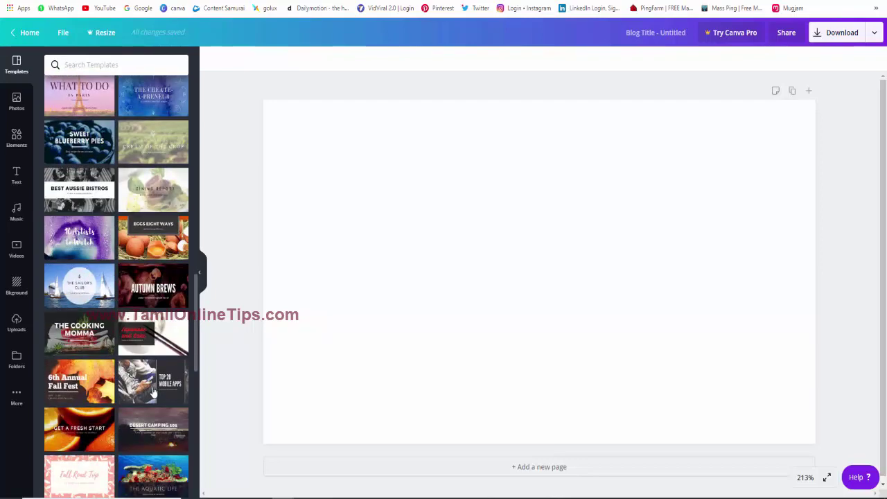
scroll(130, 346, "down", 5)
scroll(130, 346, "down", 5)
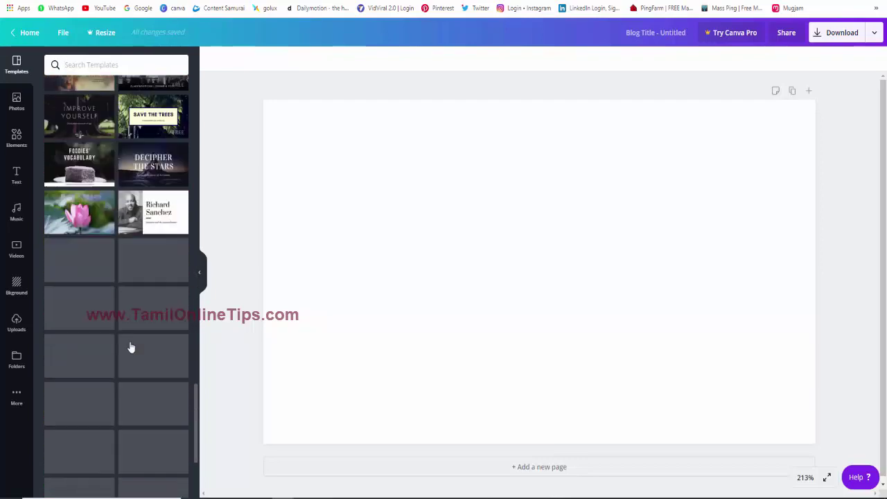
scroll(130, 346, "down", 4)
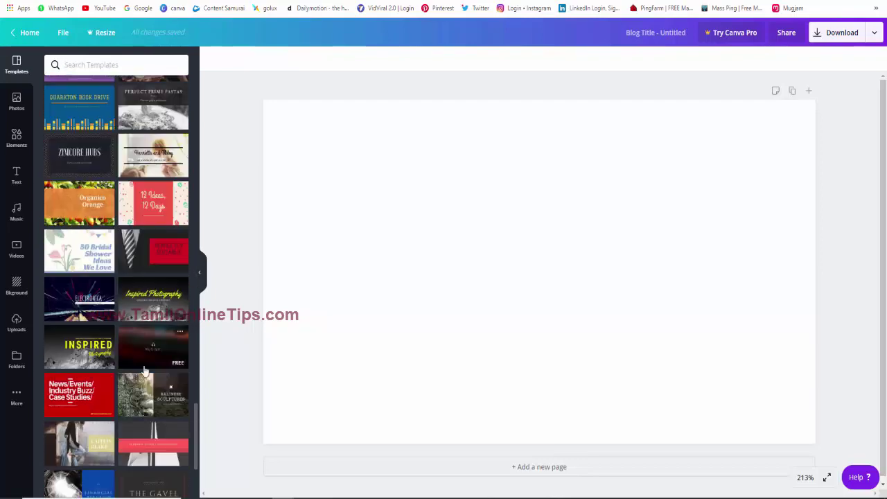
scroll(142, 371, "down", 4)
scroll(139, 370, "down", 4)
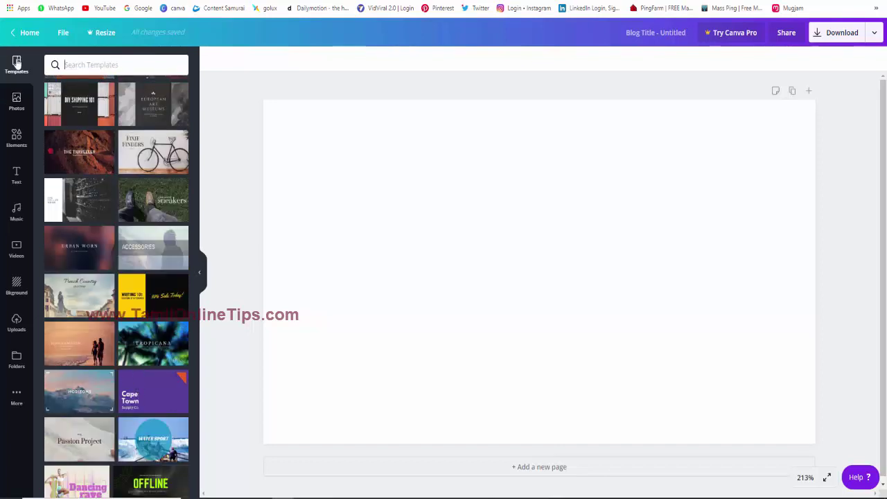
left_click(20, 104)
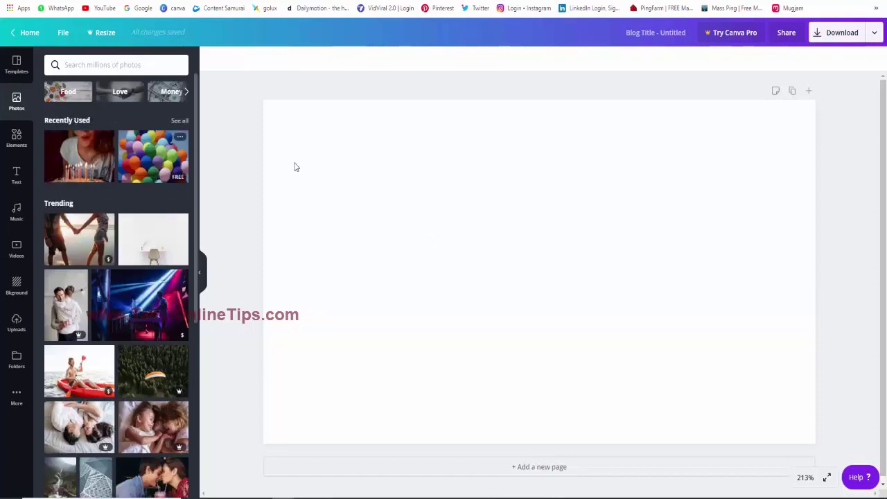
- Search photos for 'group', add the hands-in-a-circle photo, then delete it
scroll(79, 338, "down", 1)
scroll(79, 338, "down", 5)
scroll(79, 338, "down", 4)
scroll(79, 338, "down", 2)
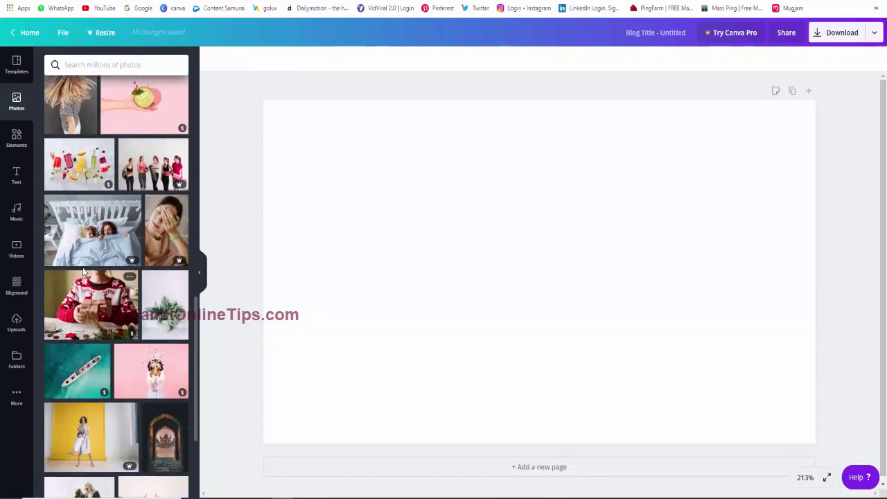
scroll(79, 338, "down", 3)
left_click(73, 64)
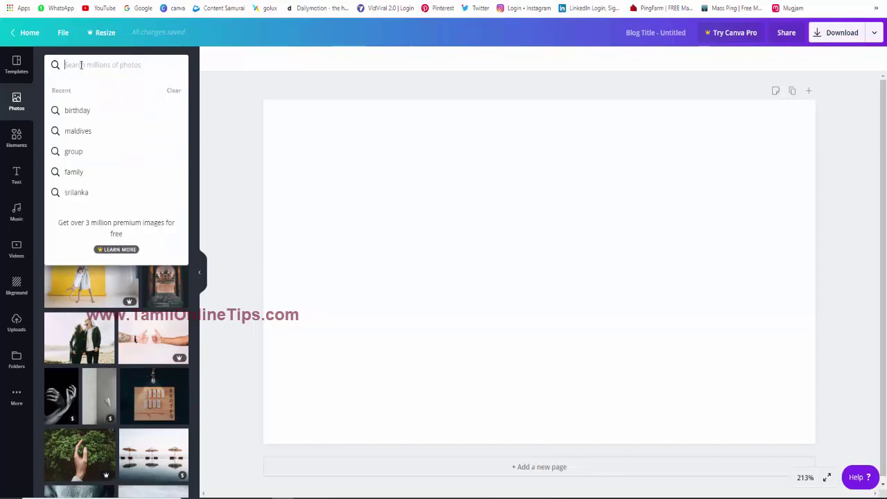
left_click(83, 158)
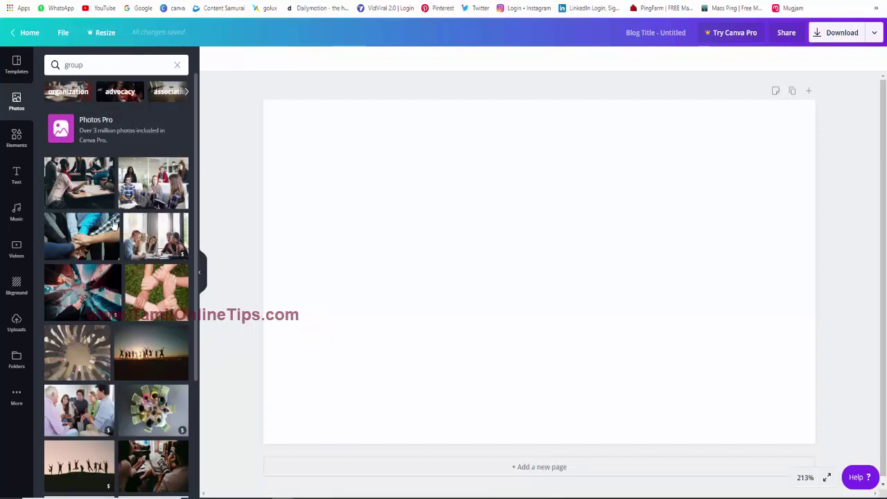
left_click(164, 302)
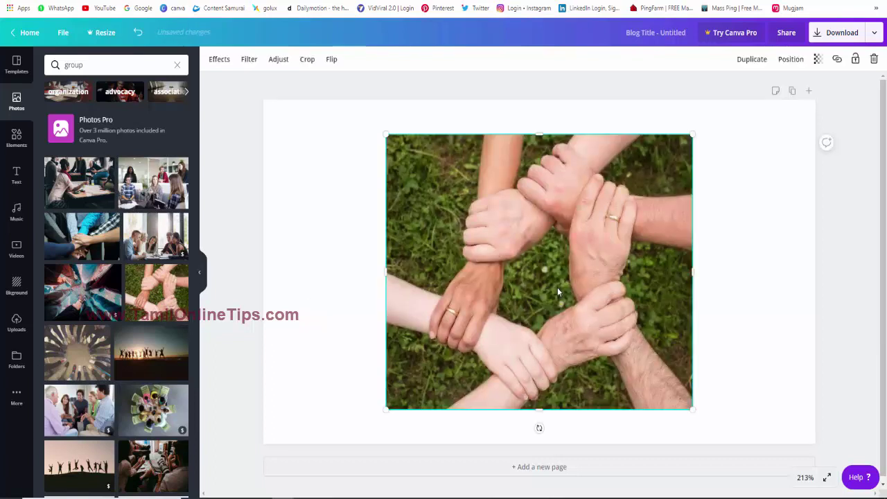
key("Delete")
- Add a scalloped frame and fill it with the first group photo
left_click(15, 141)
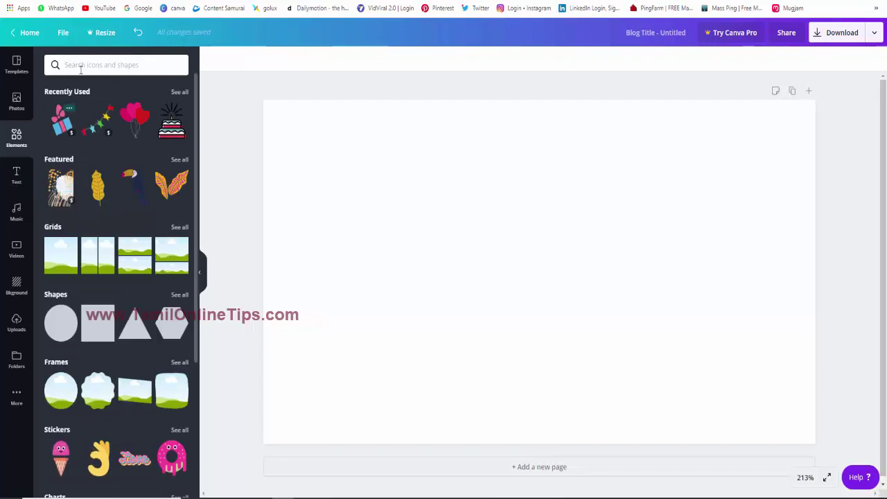
scroll(104, 346, "down", 1)
scroll(104, 342, "down", 5)
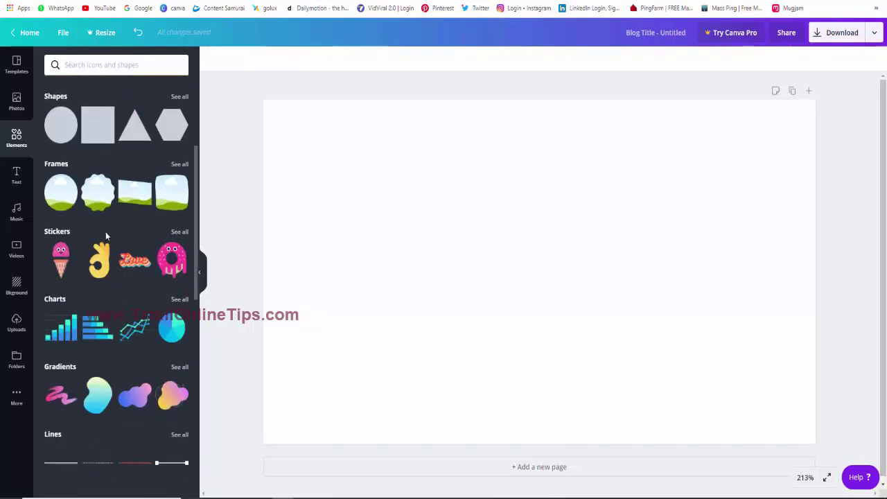
left_click(97, 192)
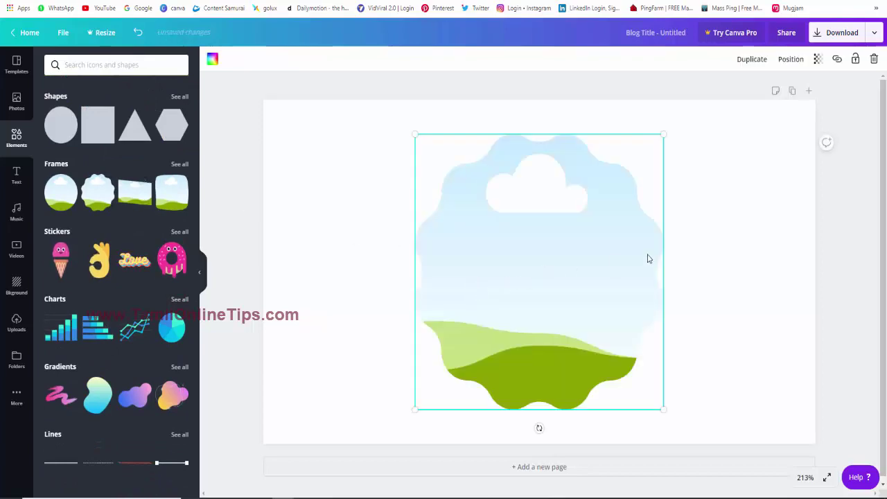
left_click(17, 101)
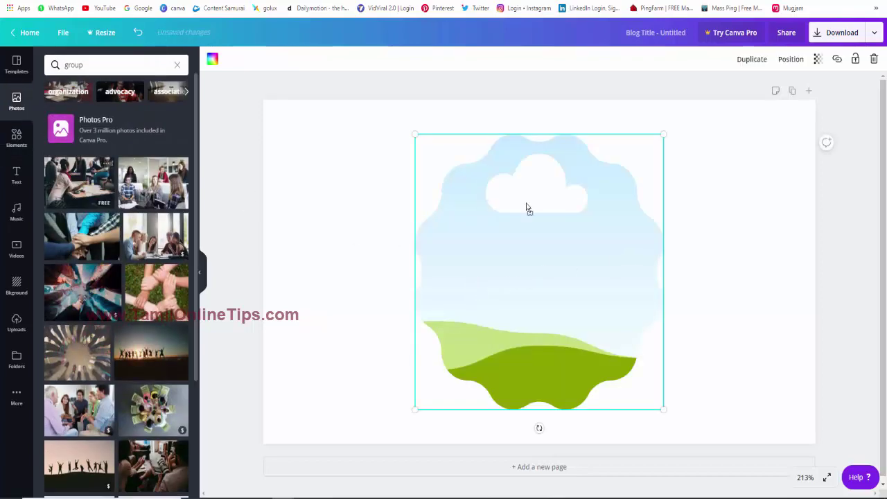
left_click_drag(104, 198, 516, 206)
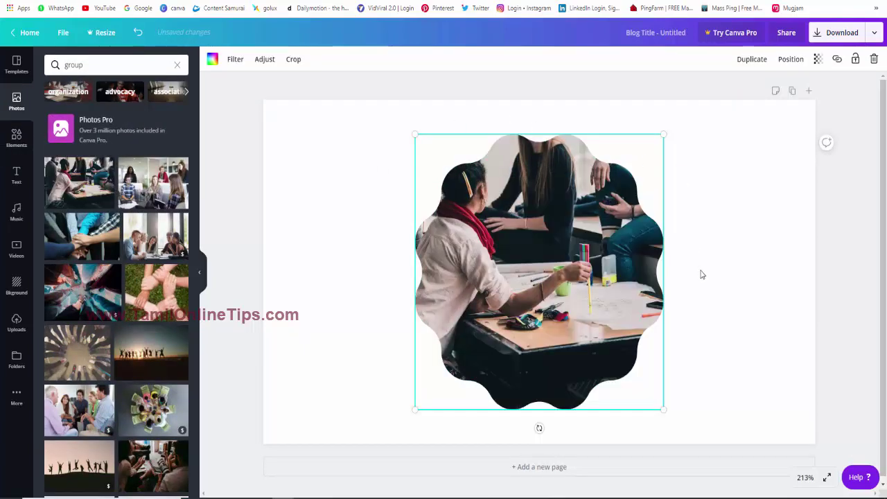
left_click(16, 170)
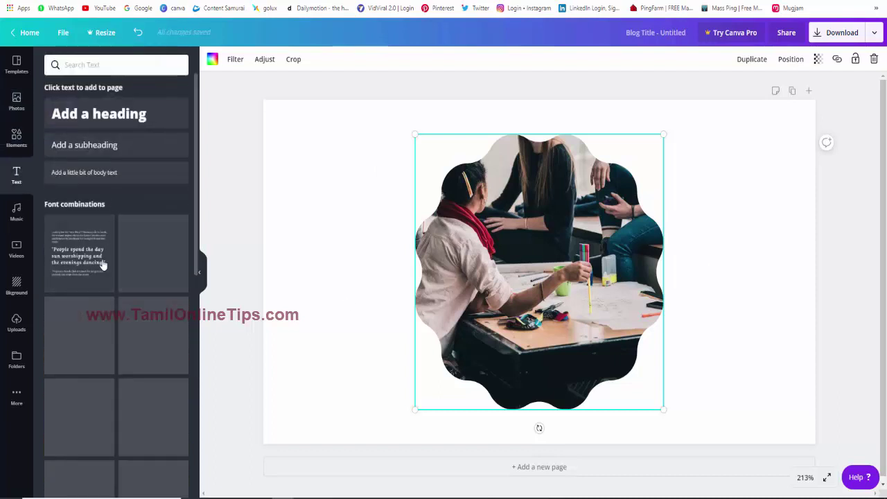
left_click(17, 139)
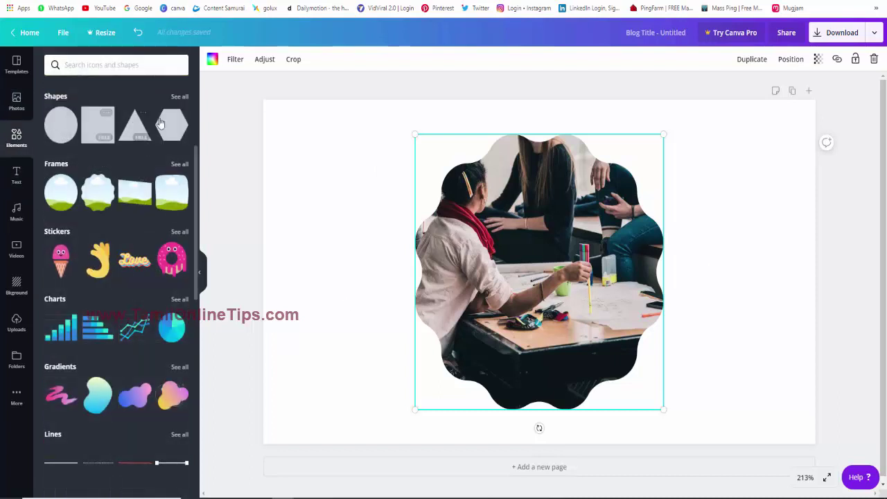
mouse_move(61, 125)
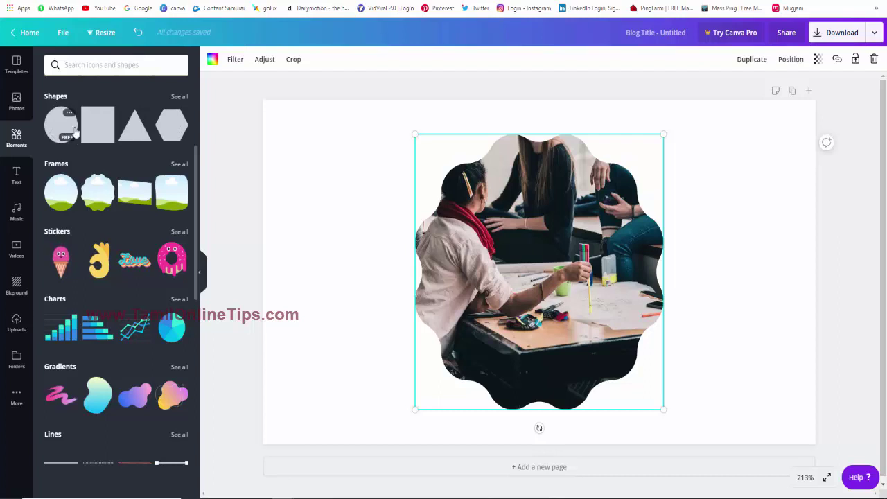
- Add a smaller circle shape, colour it pink, and move it to the top-left
left_click_drag(74, 131, 438, 206)
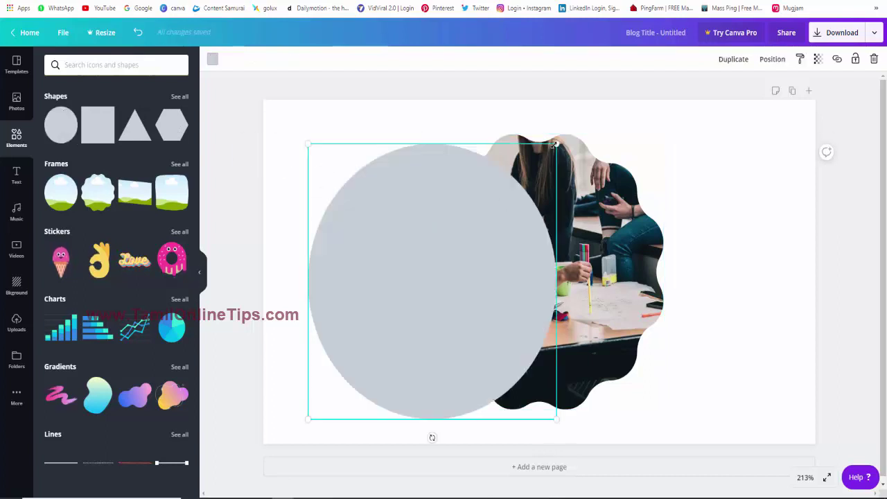
left_click_drag(555, 144, 432, 282)
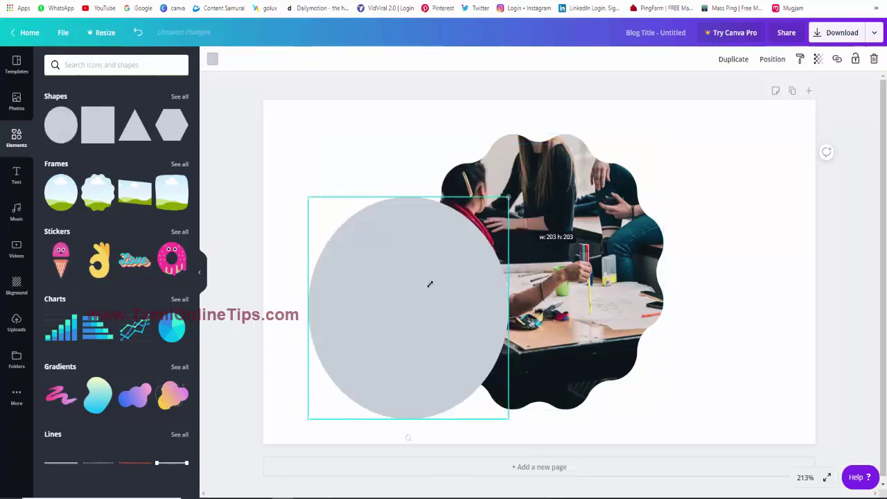
left_click(212, 61)
left_click(79, 246)
mouse_move(375, 342)
left_mouse_down()
mouse_move(340, 186)
mouse_move(302, 156)
left_mouse_up()
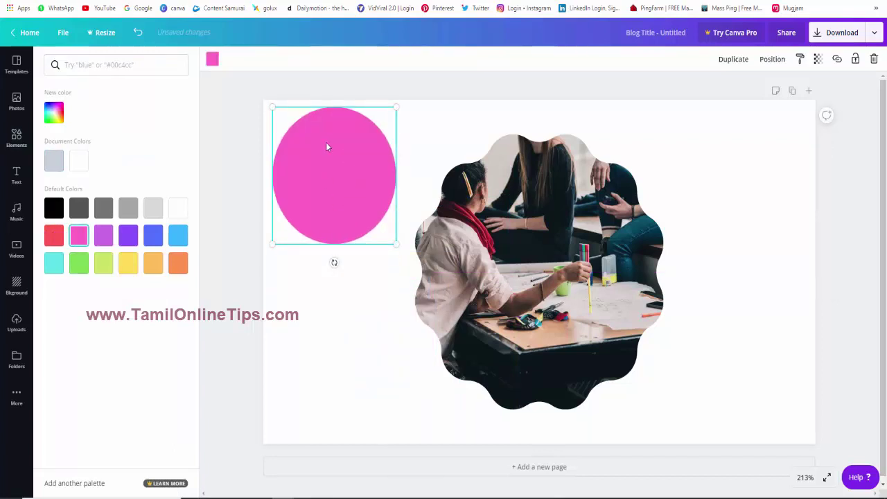
- Place a group photo inside the wavy frame
left_click(16, 103)
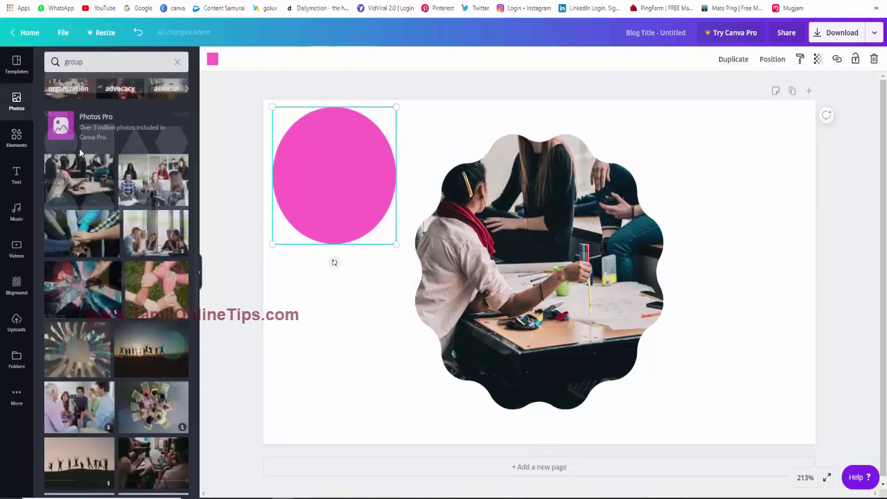
left_click(79, 182)
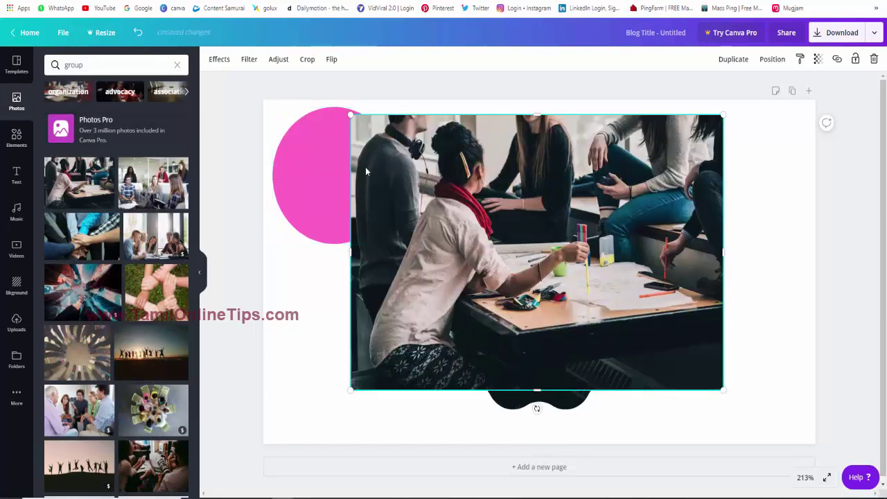
left_click_drag(365, 167, 485, 242)
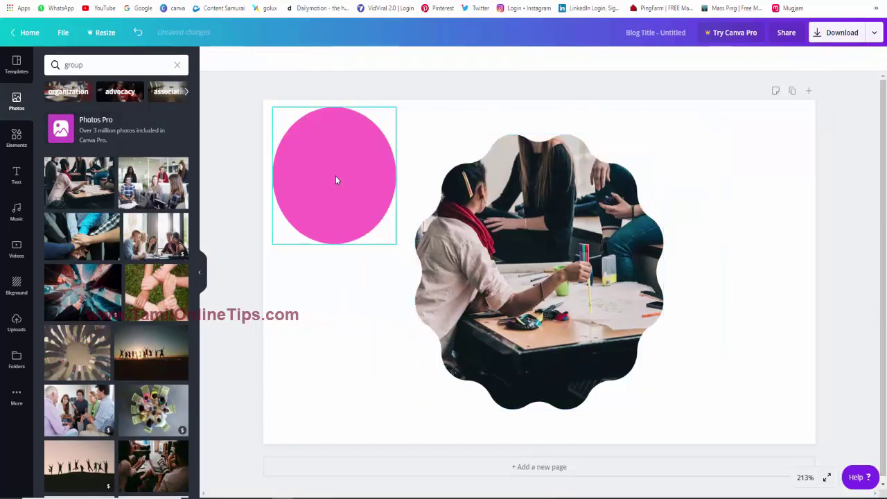
left_click(17, 137)
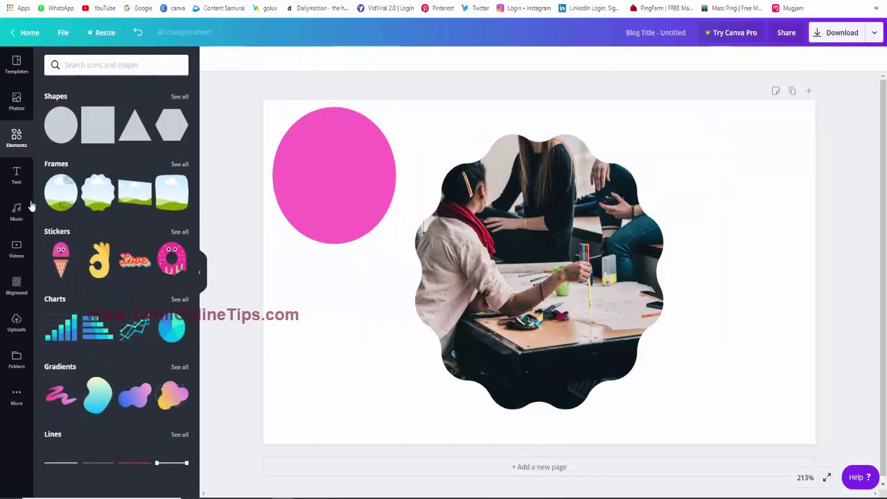
left_click(180, 165)
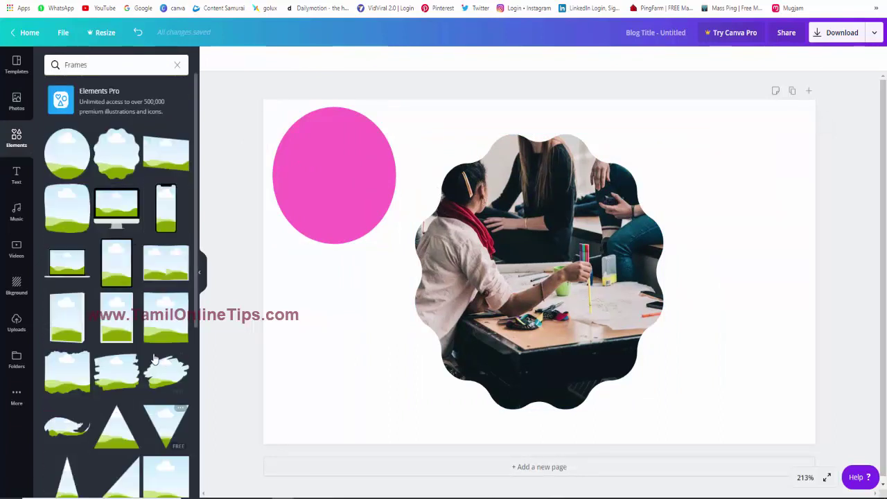
- Add a brush-stroke frame on the right half and delete the wavy frame
scroll(154, 359, "down", 4)
scroll(153, 360, "down", 3)
scroll(153, 360, "down", 2)
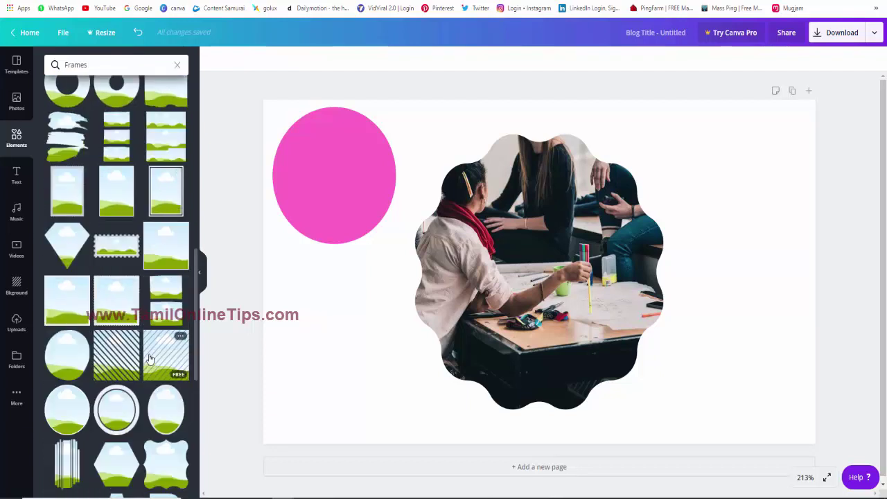
scroll(149, 358, "up", 3)
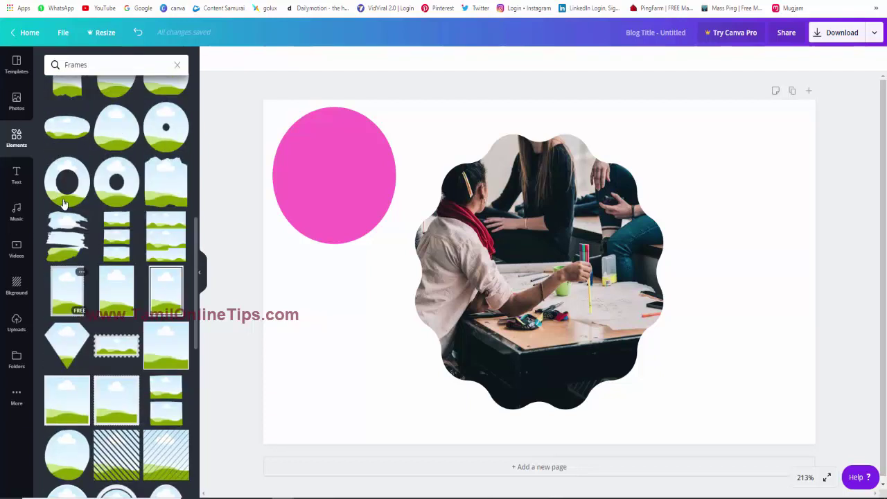
left_click(64, 248)
left_click_drag(571, 245, 811, 234)
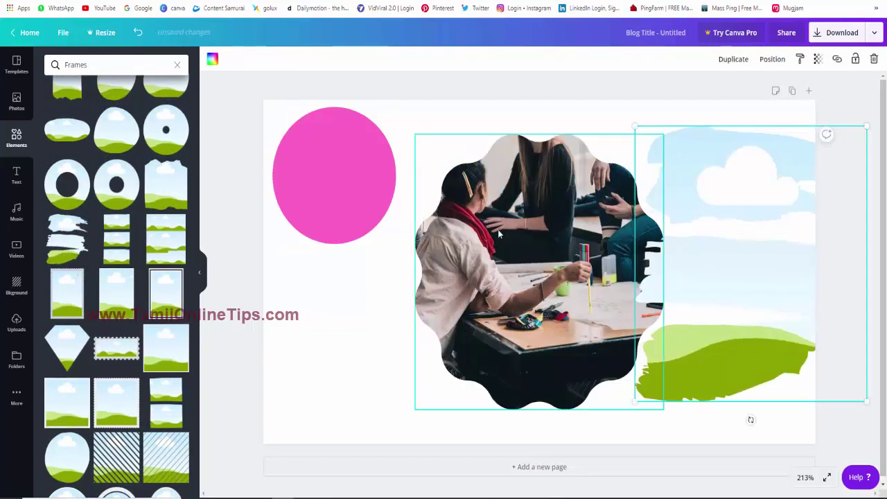
left_click(498, 234)
key("Delete")
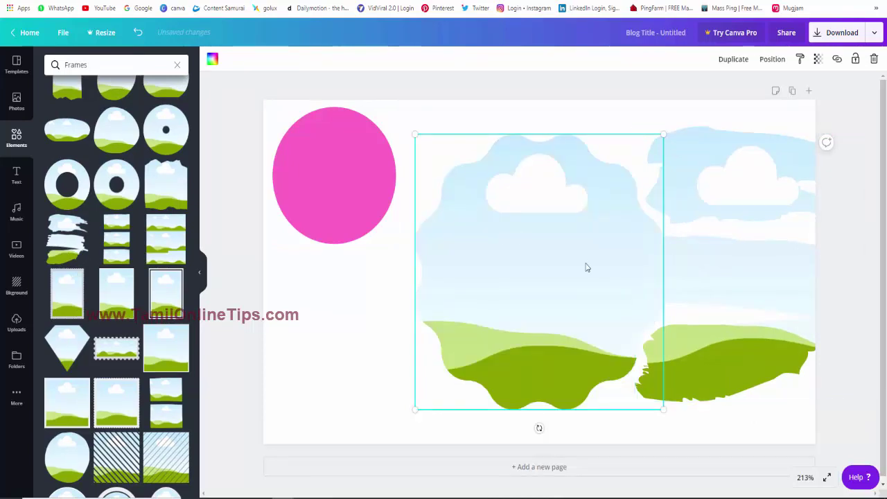
key("Delete")
left_click_drag(658, 276, 534, 273)
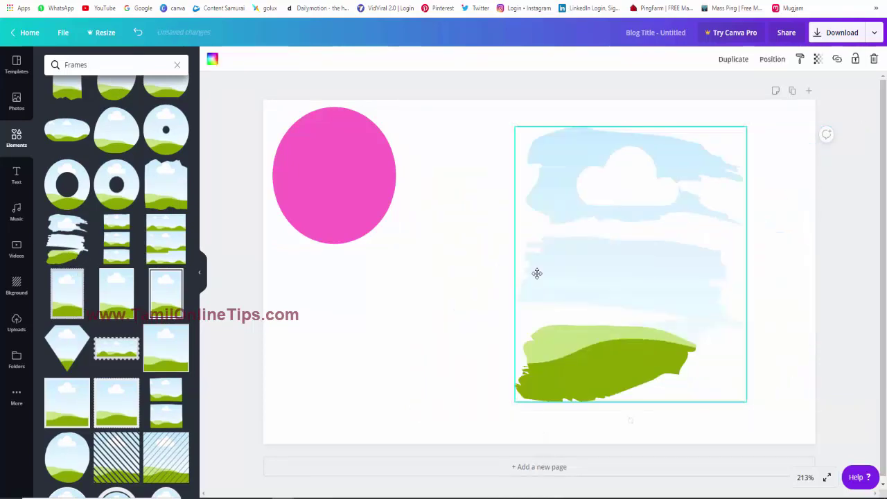
- Fill the brush-stroke frame with an office group photo
left_click(10, 105)
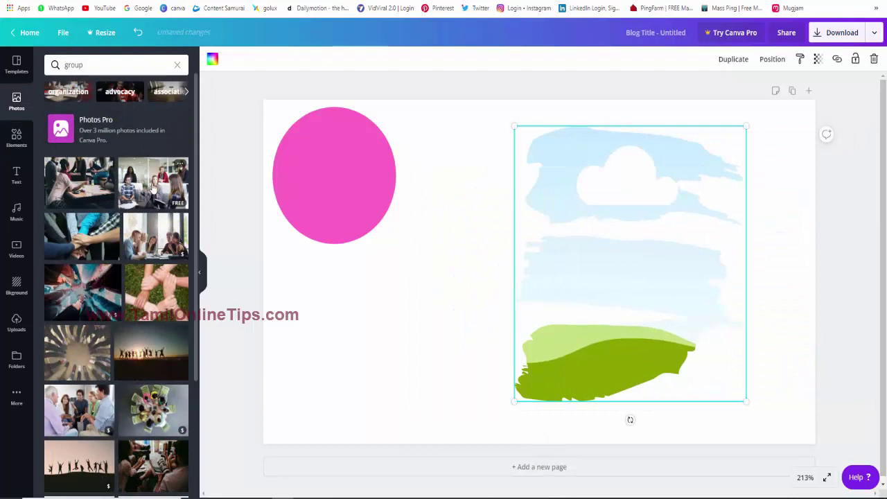
left_click_drag(157, 192, 582, 281)
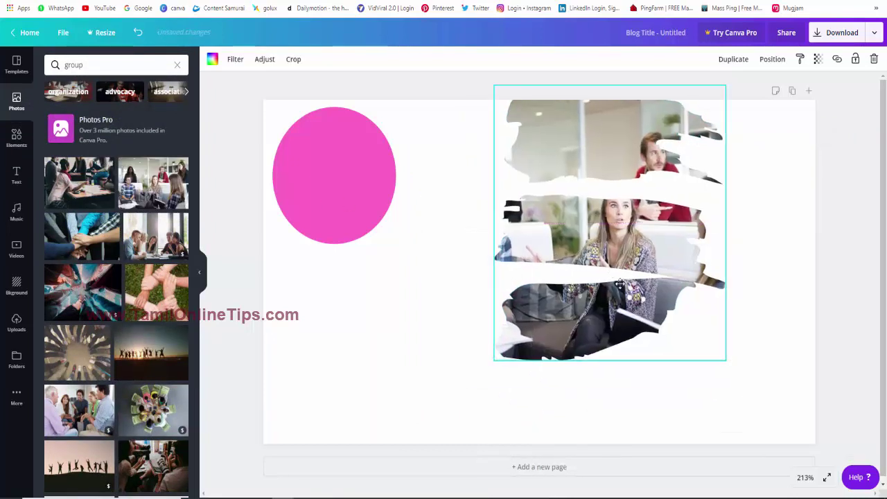
left_click_drag(552, 302, 578, 301)
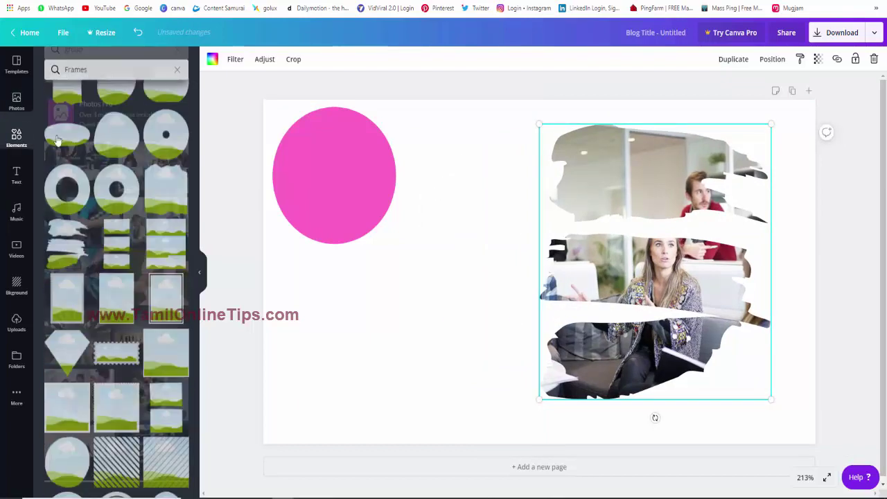
- Add a K letter frame beside the brush-stroke frame
left_click(16, 137)
scroll(100, 348, "down", 5)
scroll(101, 350, "down", 8)
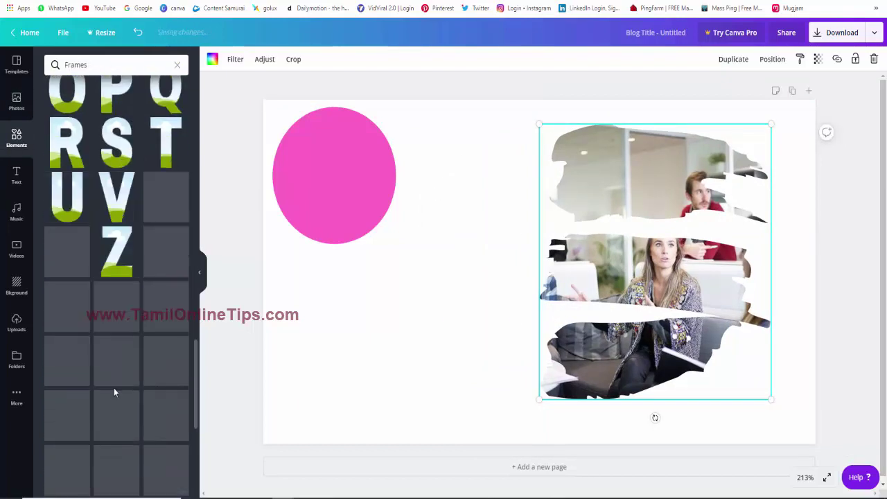
scroll(113, 388, "up", 4)
scroll(113, 318, "up", 1)
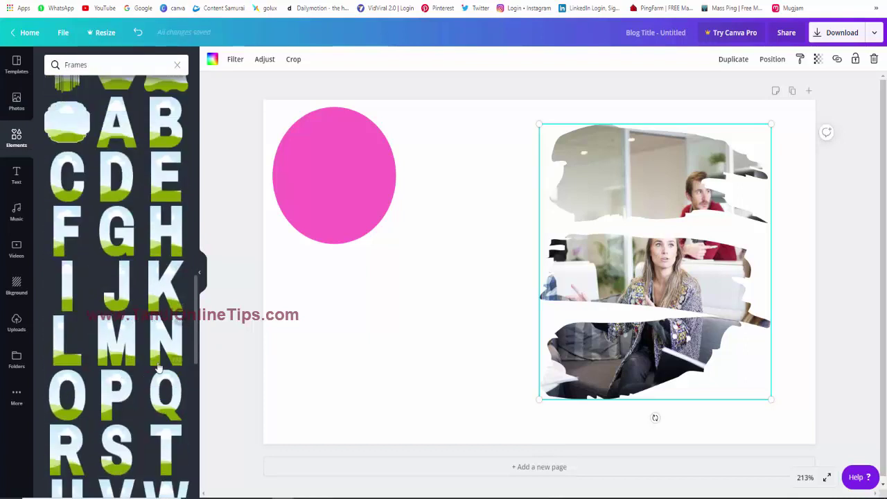
scroll(145, 397, "down", 2)
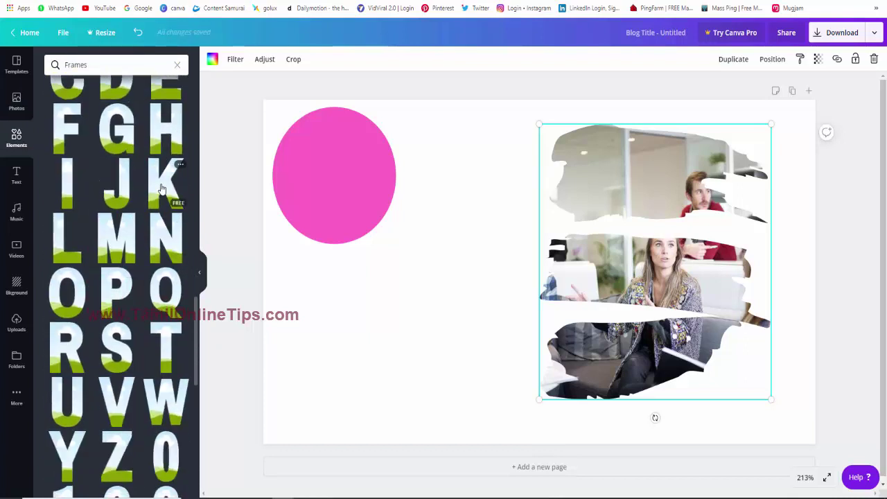
left_click_drag(164, 184, 562, 331)
left_click_drag(487, 289, 431, 286)
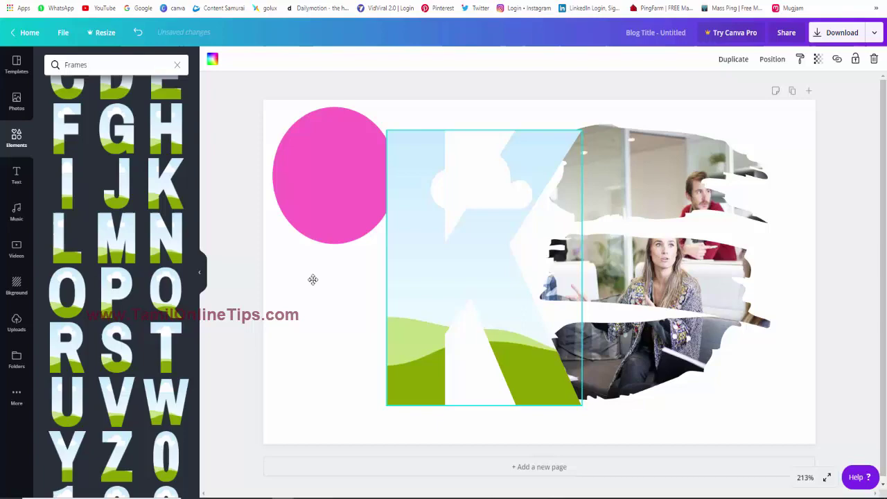
- Fill the K frame with the sunset group photo, shrink it, and centre it in the pink circle
left_click(16, 100)
scroll(104, 423, "down", 1)
scroll(98, 377, "down", 2)
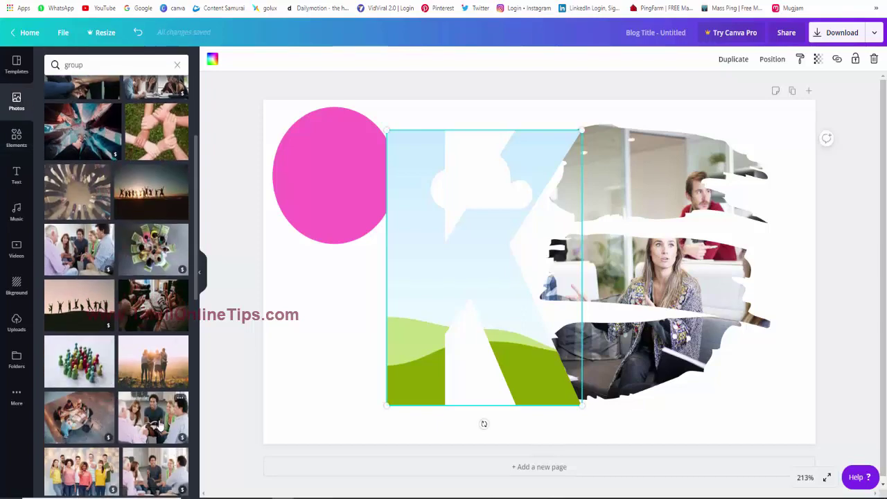
scroll(159, 424, "down", 2)
left_click_drag(154, 216, 421, 236)
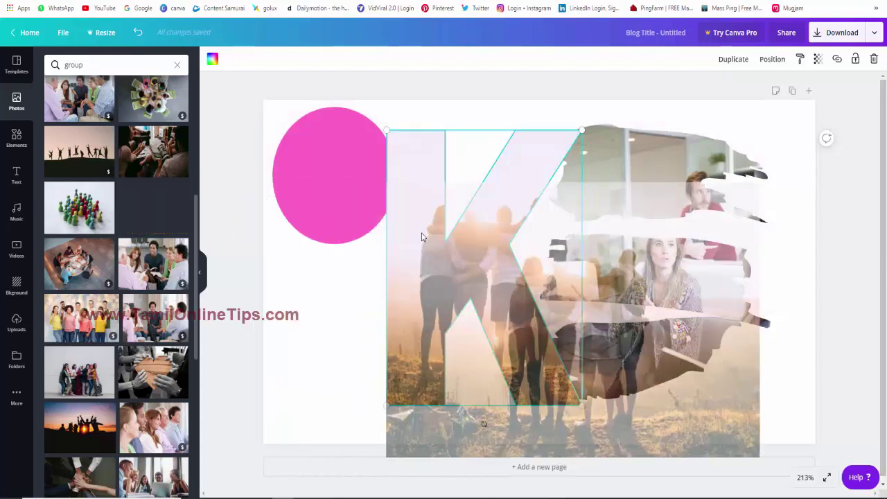
left_click_drag(430, 271, 310, 247)
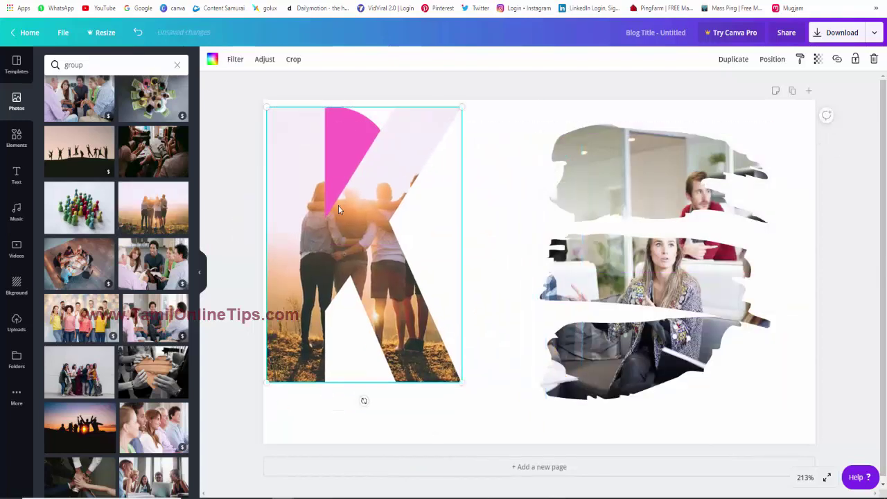
left_click_drag(338, 210, 366, 213)
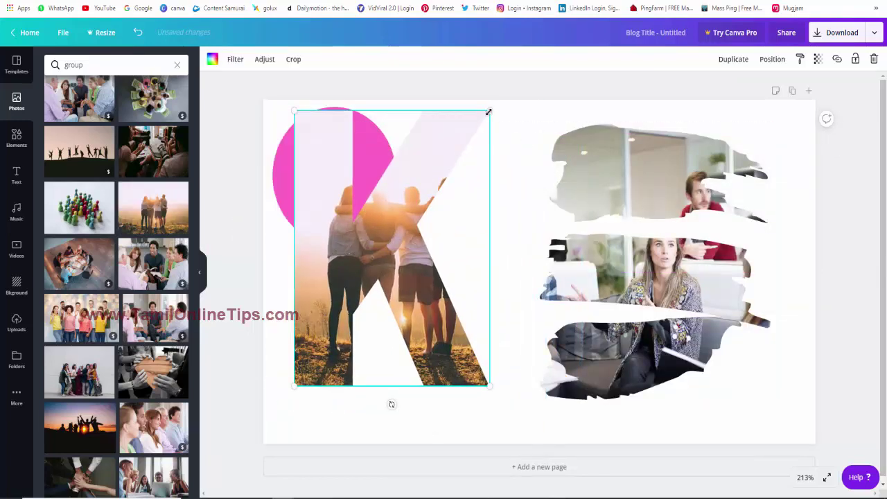
mouse_move(488, 111)
left_mouse_down()
mouse_move(439, 232)
mouse_move(401, 282)
mouse_move(380, 122)
mouse_move(353, 170)
left_mouse_up()
left_click_drag(332, 208, 340, 171)
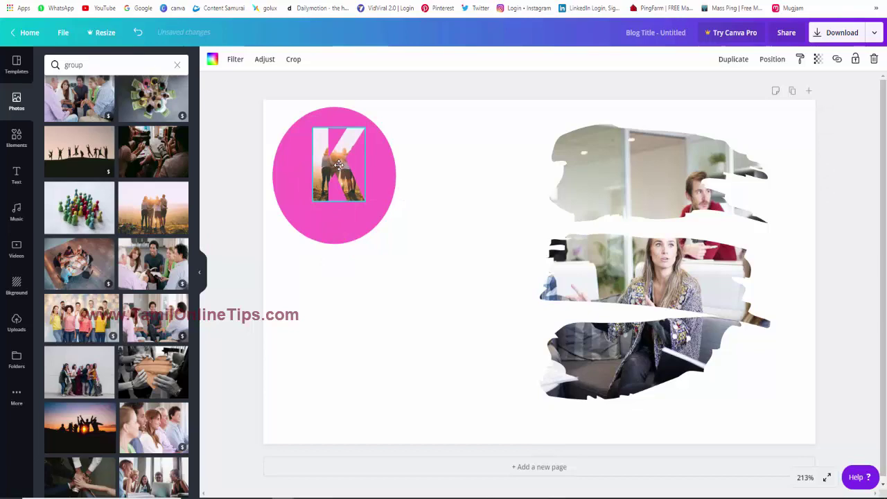
left_click(476, 173)
- Scroll back through the frame search results
left_click(16, 132)
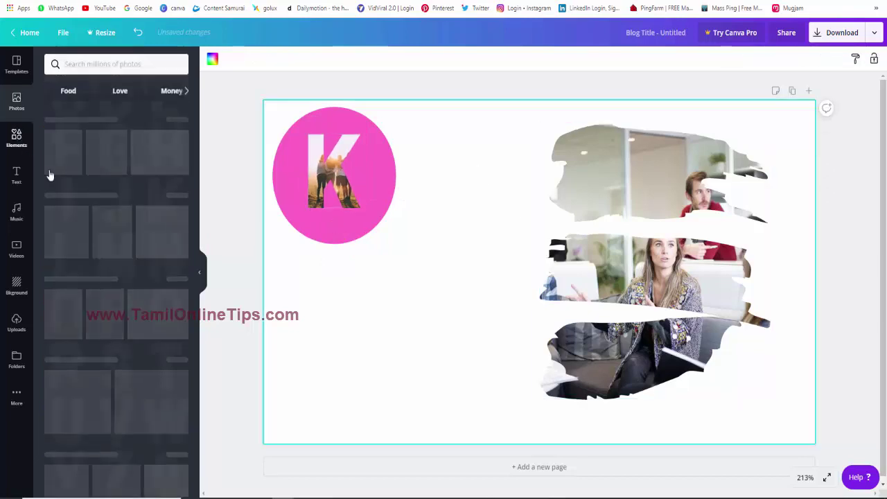
scroll(124, 275, "down", 3)
scroll(124, 275, "down", 1)
scroll(124, 275, "up", 3)
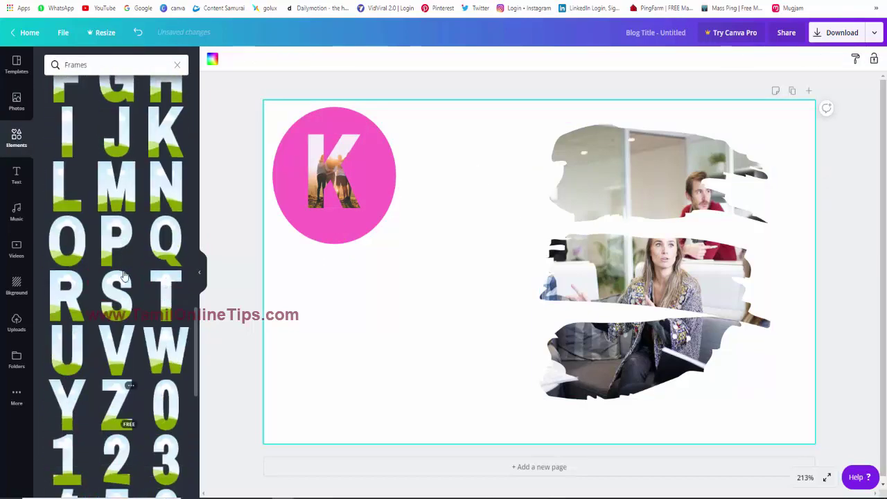
scroll(124, 275, "down", 5)
scroll(102, 235, "down", 3)
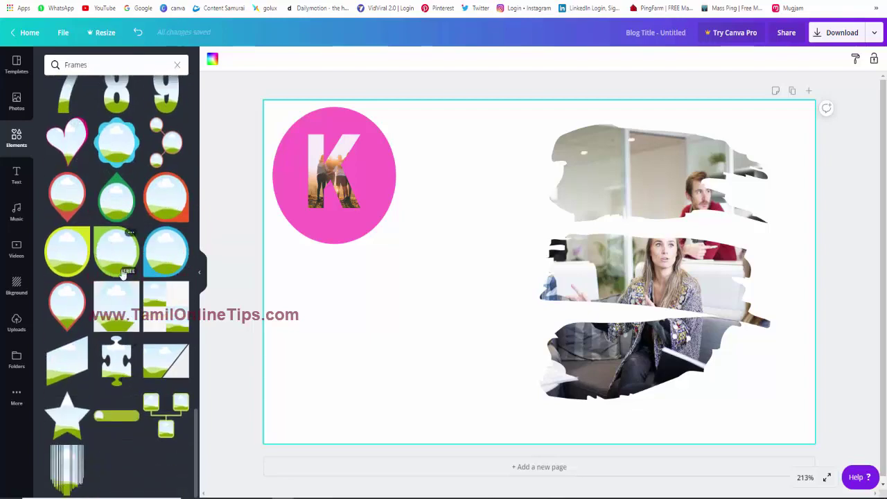
scroll(124, 275, "up", 5)
scroll(124, 275, "down", 5)
scroll(124, 275, "down", 3)
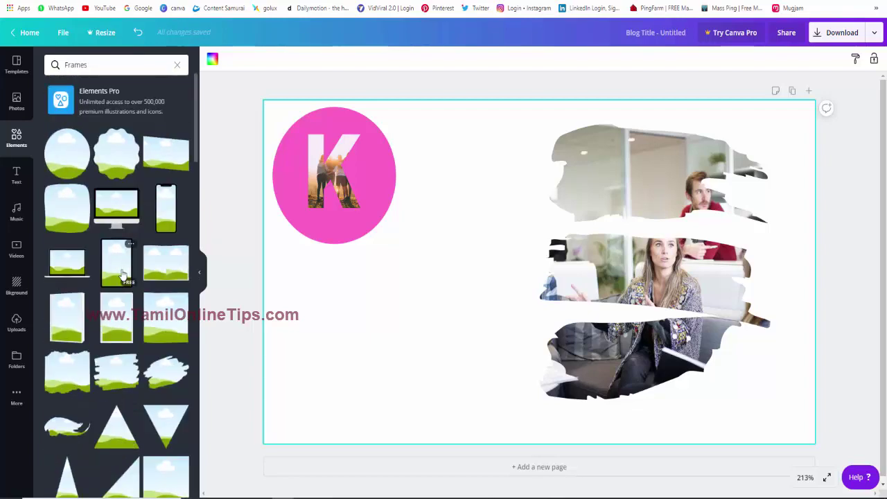
- Add a heart shape from the Shapes collection to the page
left_click(9, 141)
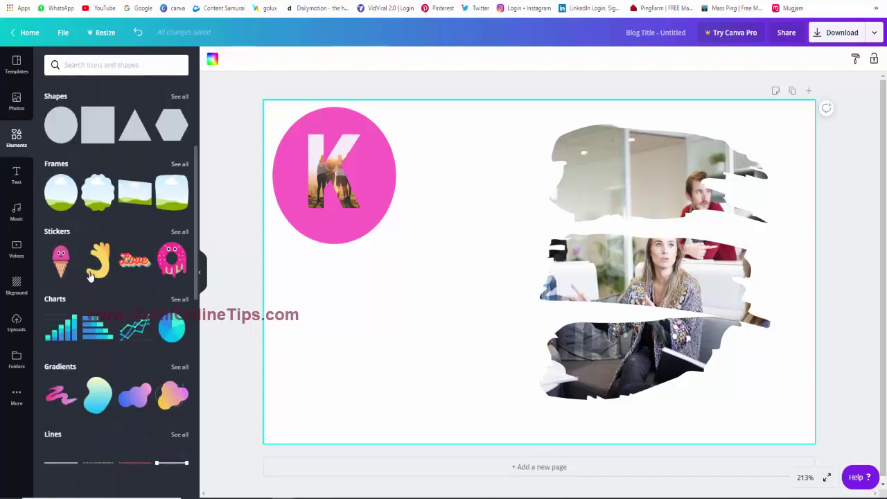
left_click(179, 96)
scroll(104, 253, "down", 5)
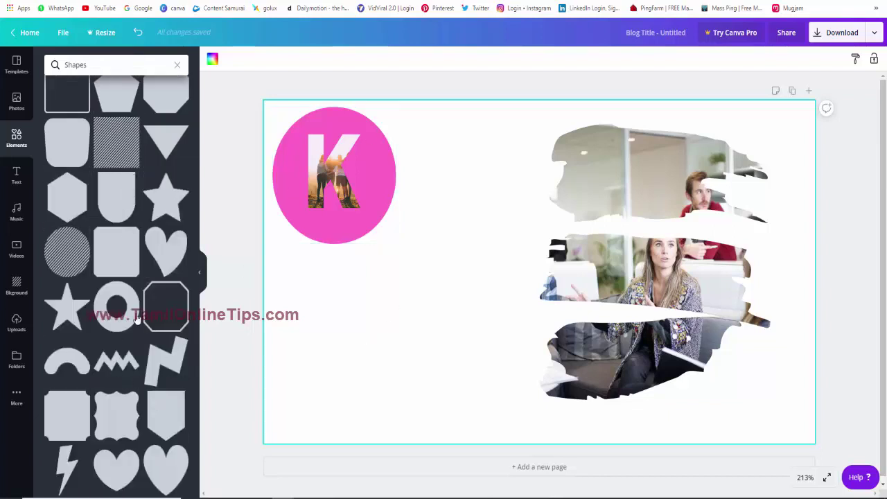
scroll(104, 388, "up", 5)
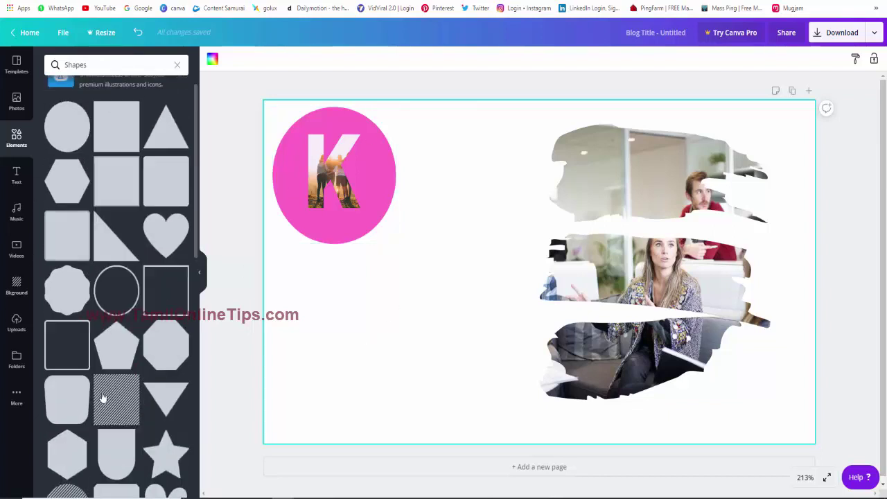
scroll(102, 399, "down", 6)
mouse_move(117, 444)
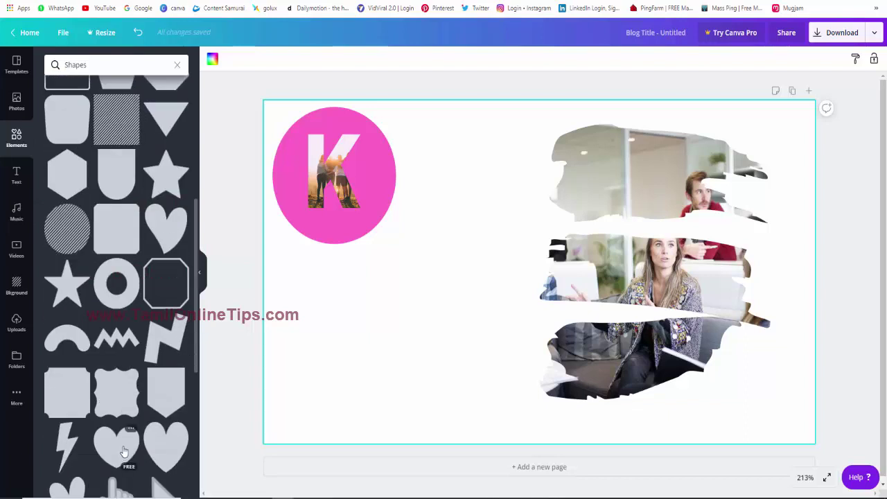
left_click(122, 450)
- Shrink the heart, move it below the pink circle, and fill it bright red
left_click_drag(506, 201, 520, 253)
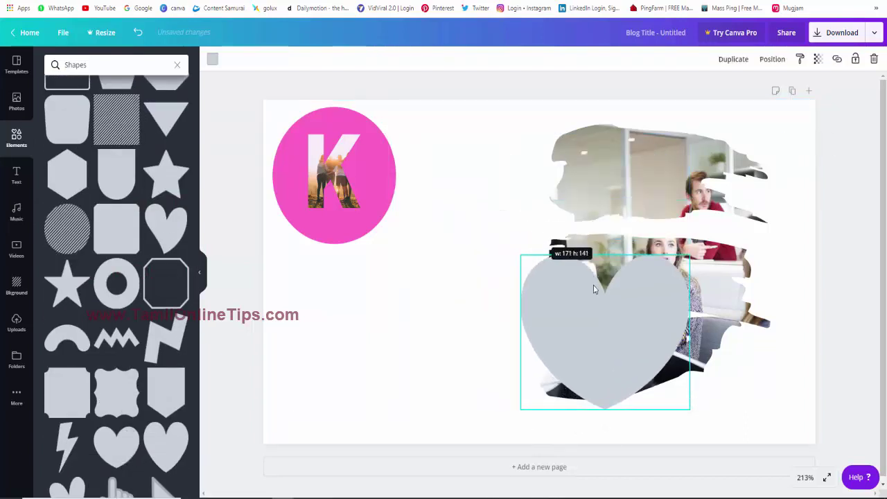
left_click_drag(604, 303, 364, 318)
left_click(212, 60)
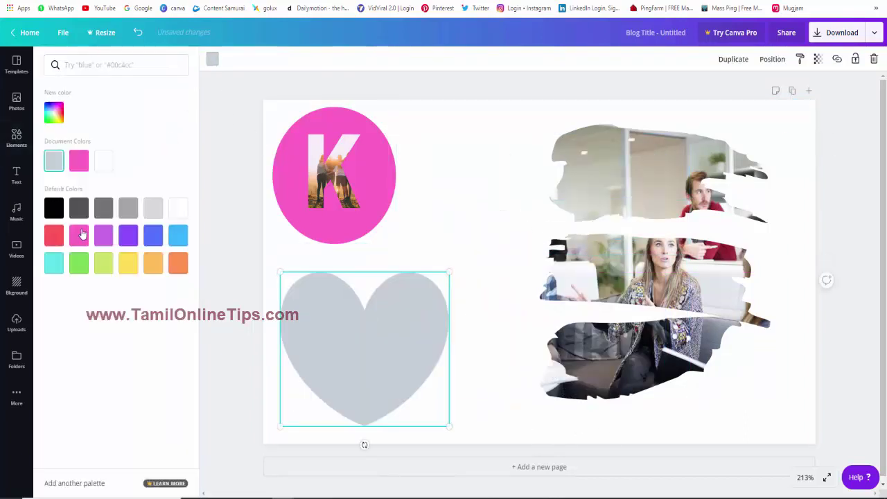
left_click(54, 116)
left_click(61, 200)
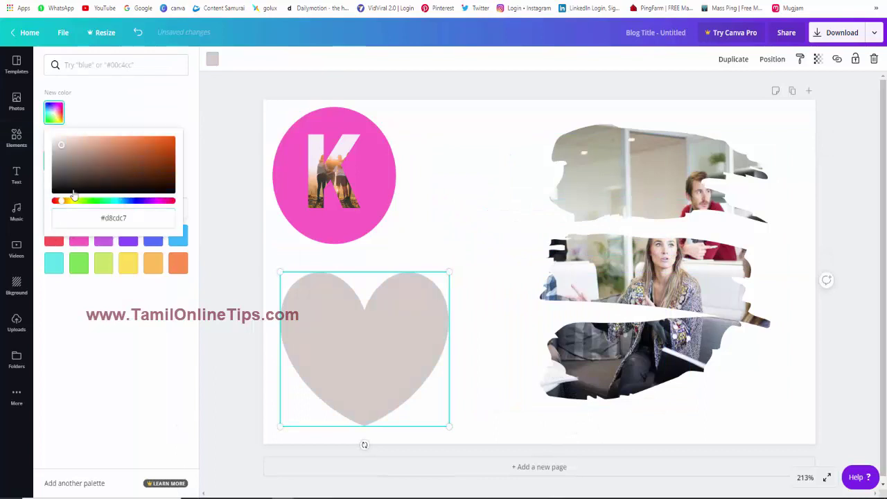
left_click(155, 153)
left_click(55, 201)
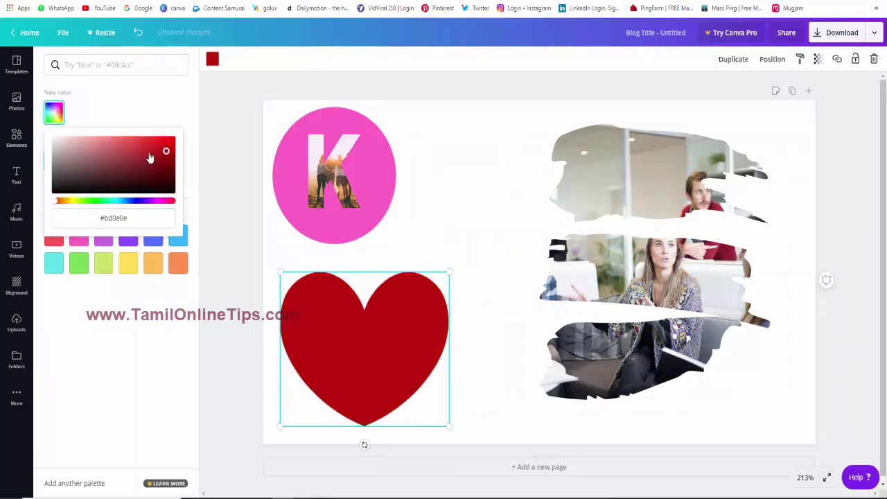
left_click(173, 138)
left_click(329, 161)
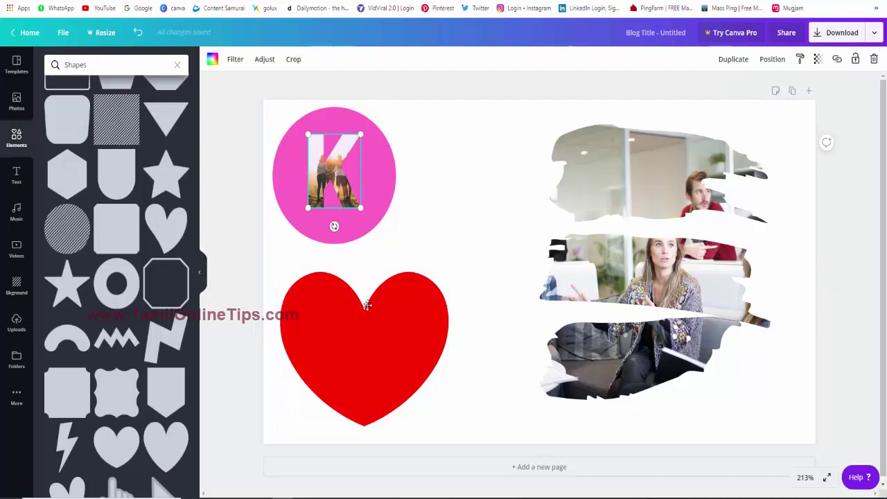
- Place the K photo frame on the heart, sending the heart to the back
left_click_drag(367, 305, 406, 344)
right_click(360, 352)
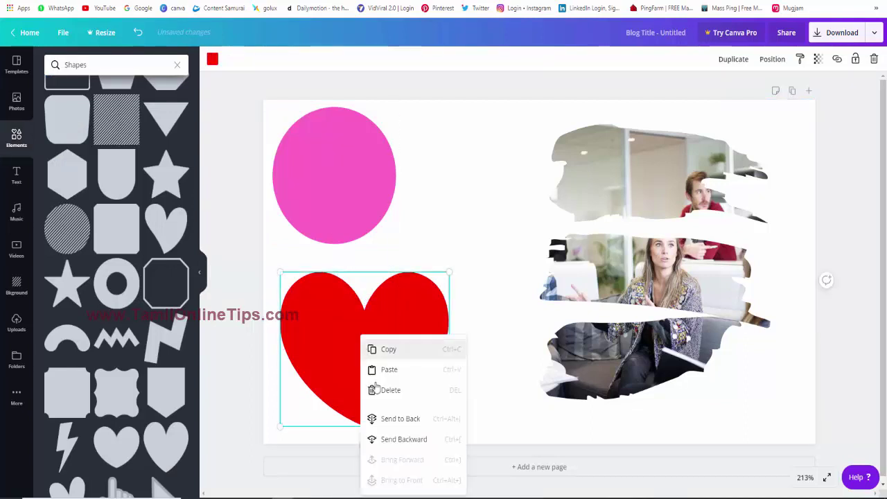
left_click(400, 420)
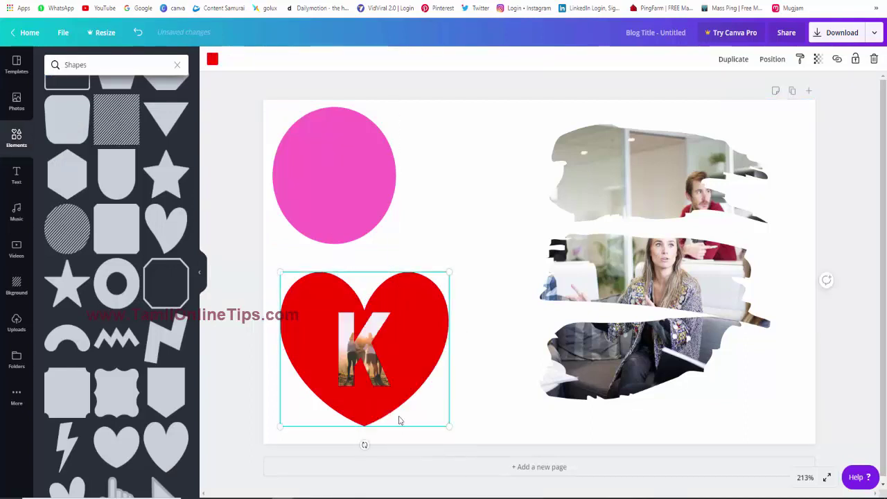
left_click(366, 346)
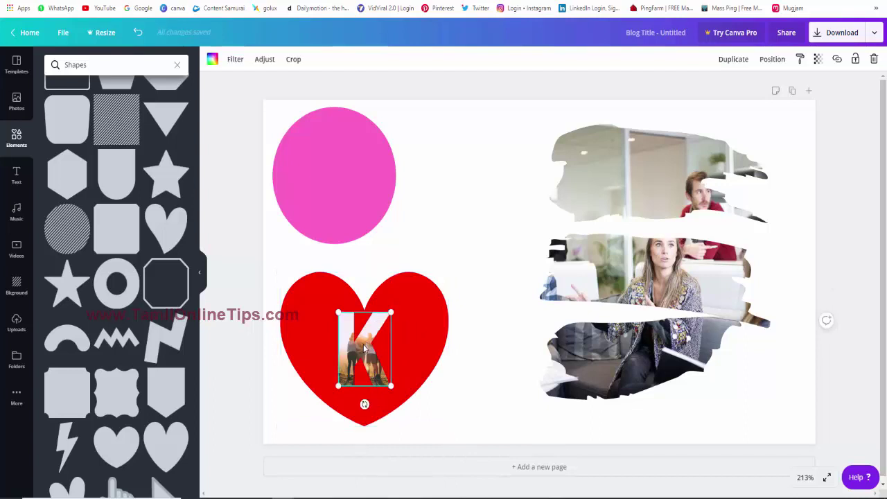
left_click_drag(392, 386, 401, 400)
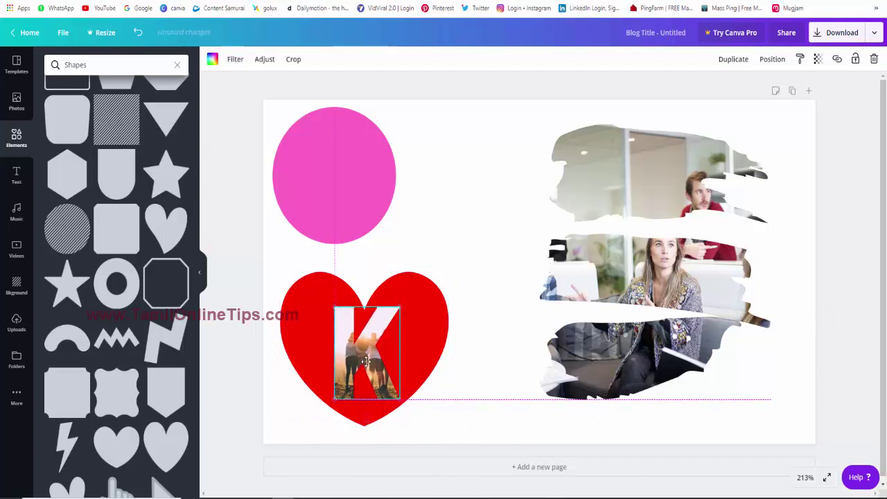
- Move the pink circle right and add a small star overlapping it at top-left
right_click(655, 255)
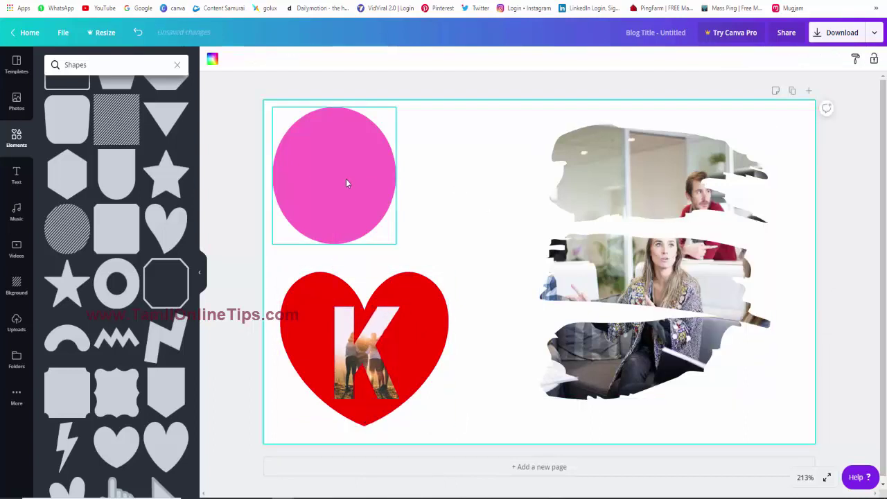
mouse_move(345, 178)
left_mouse_down()
mouse_move(383, 281)
mouse_move(375, 365)
mouse_move(440, 122)
mouse_move(459, 175)
left_mouse_up()
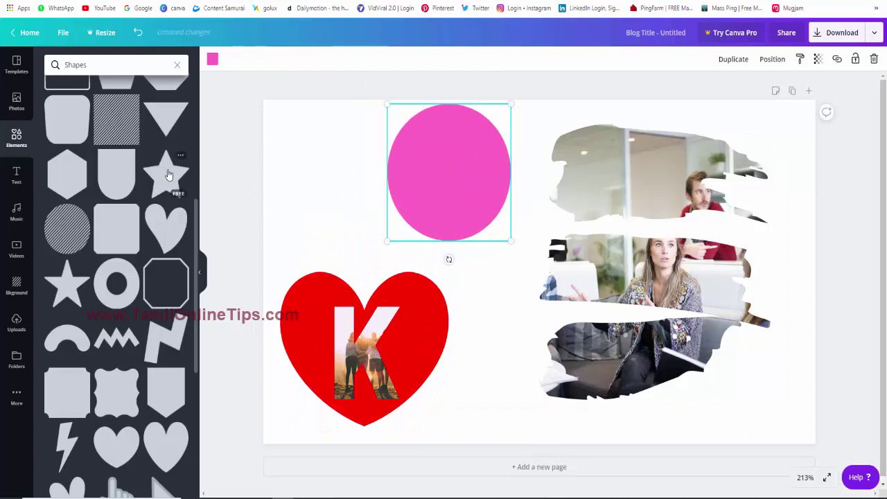
left_click(168, 175)
left_click_drag(412, 139, 501, 233)
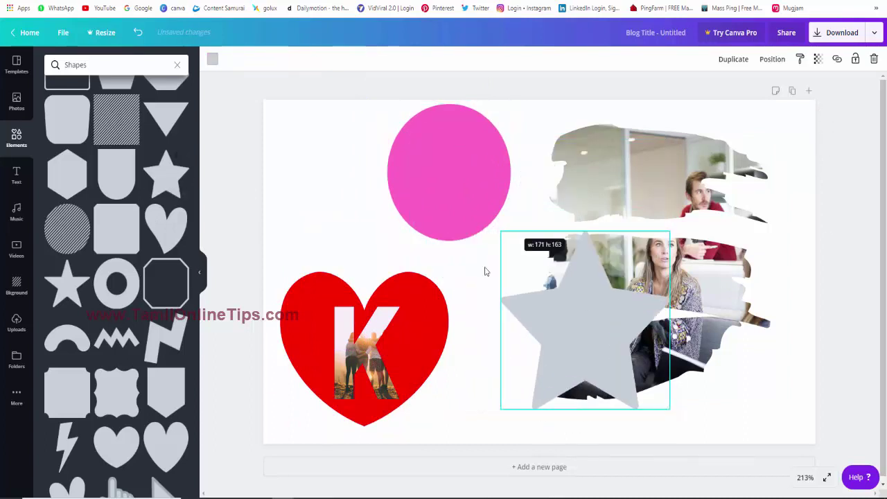
left_click_drag(585, 318, 367, 167)
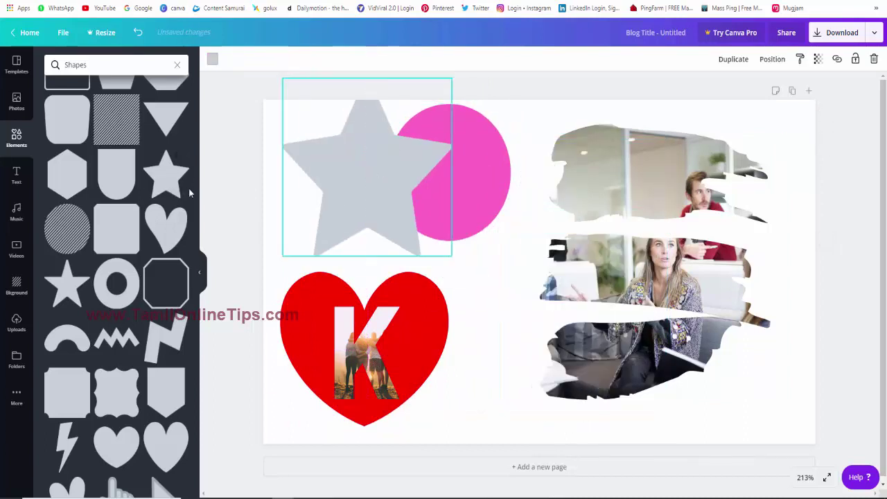
left_click(15, 175)
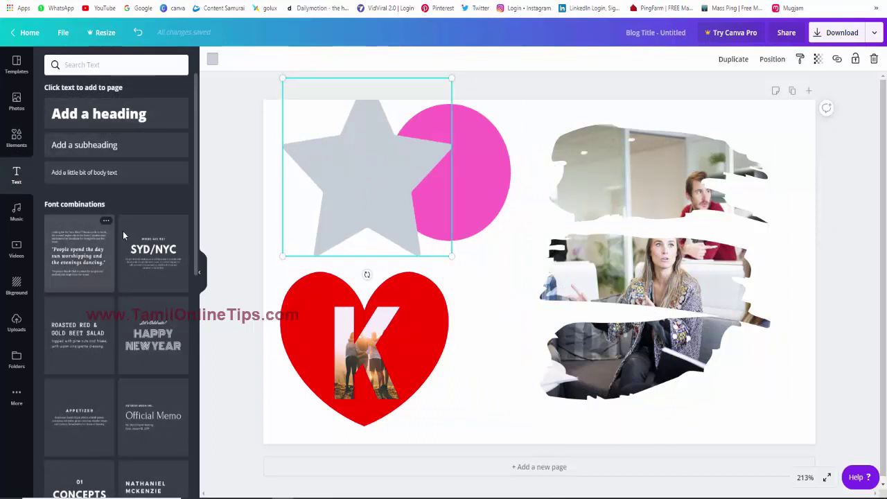
- Add the Blizzards music track, view its trim bar, then delete it again
scroll(153, 255, "down", 5)
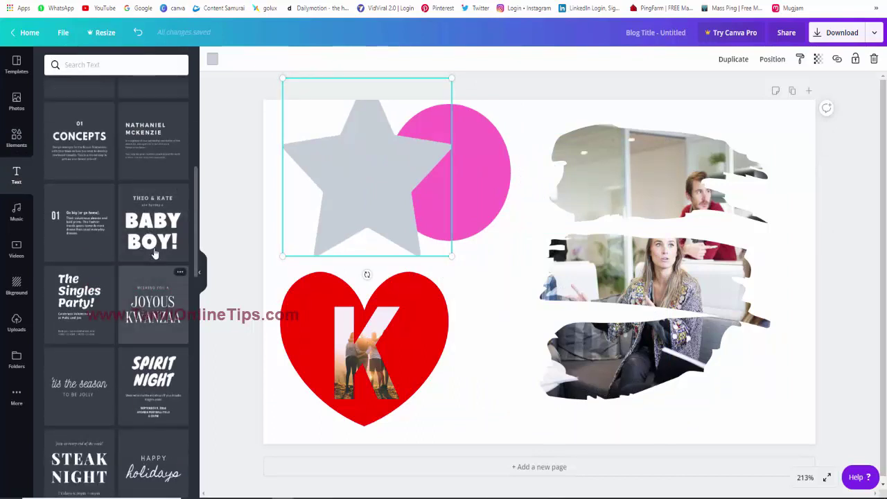
scroll(138, 291, "down", 5)
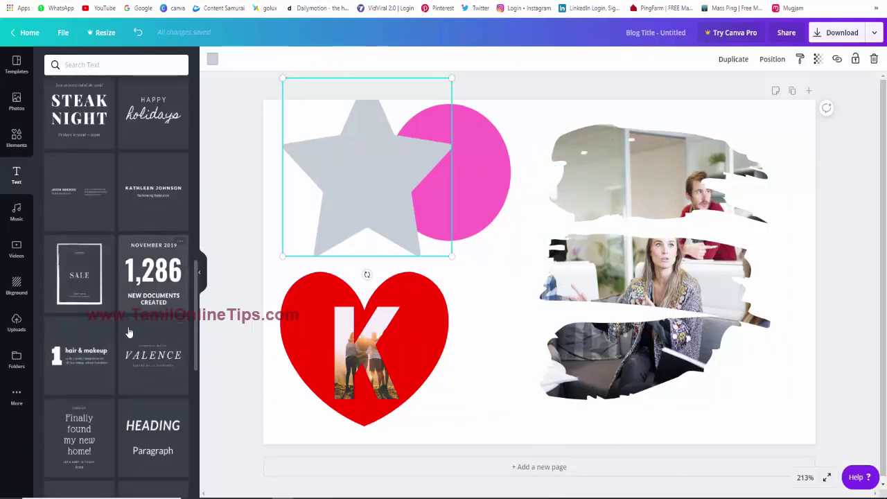
left_click(16, 211)
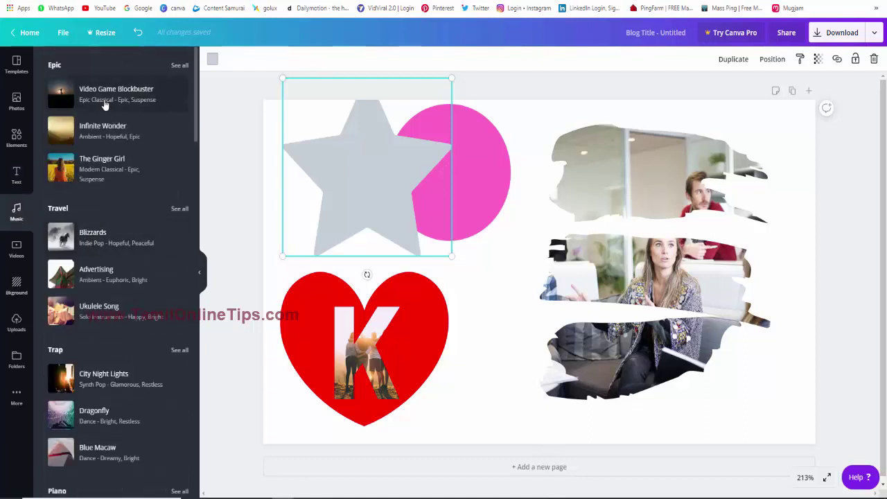
scroll(114, 350, "down", 1)
scroll(102, 350, "down", 5)
left_click(89, 257)
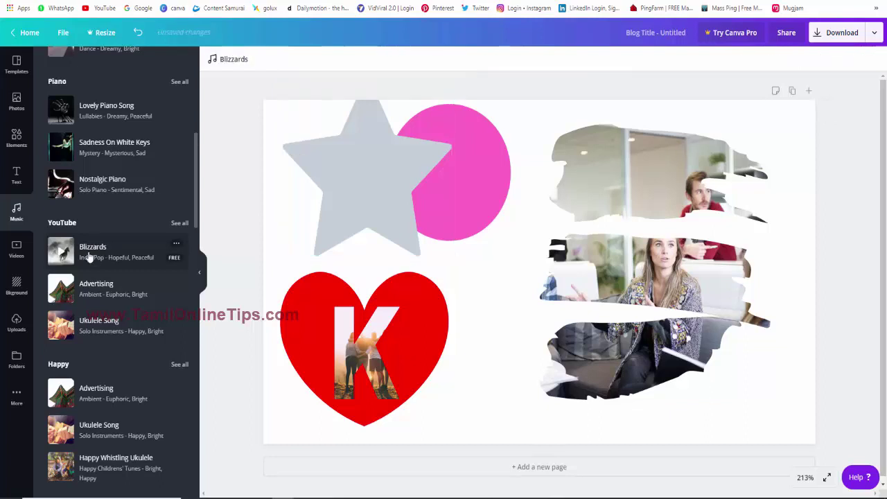
left_click(235, 59)
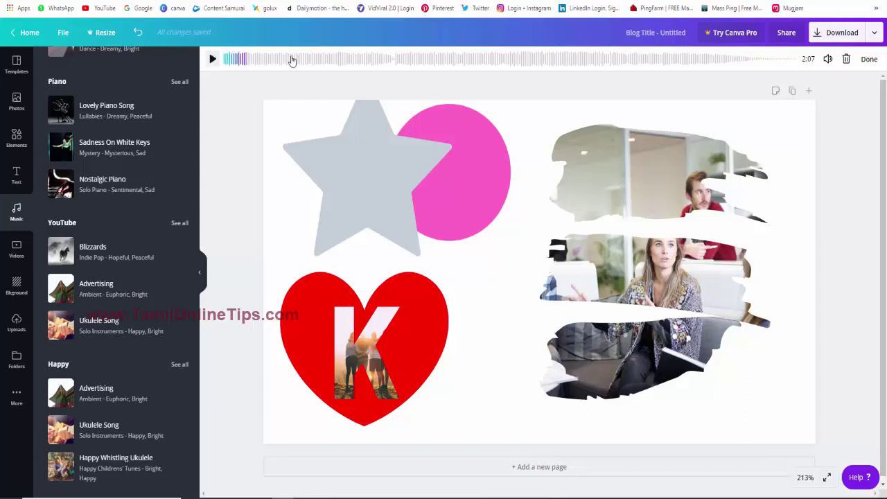
left_click(869, 59)
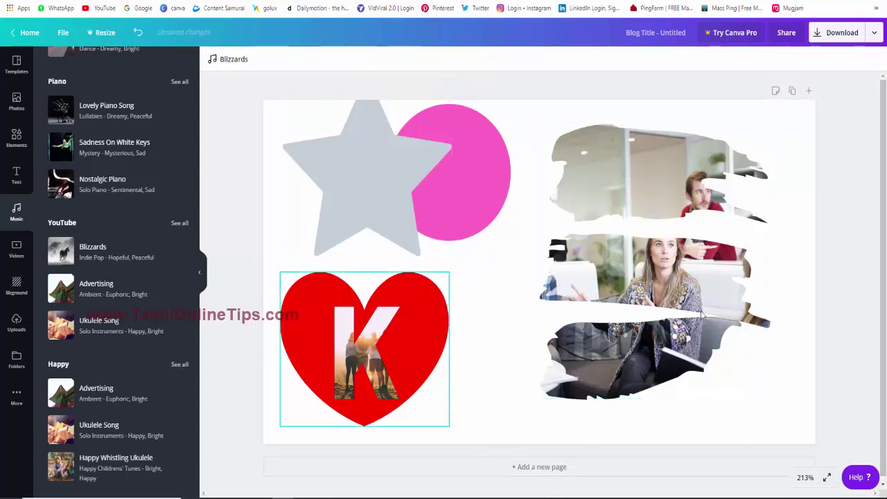
left_click(237, 61)
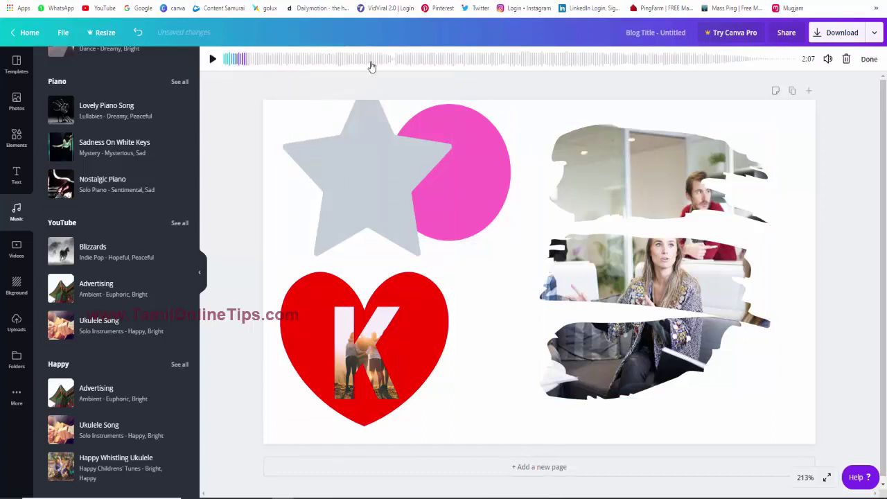
left_click(845, 61)
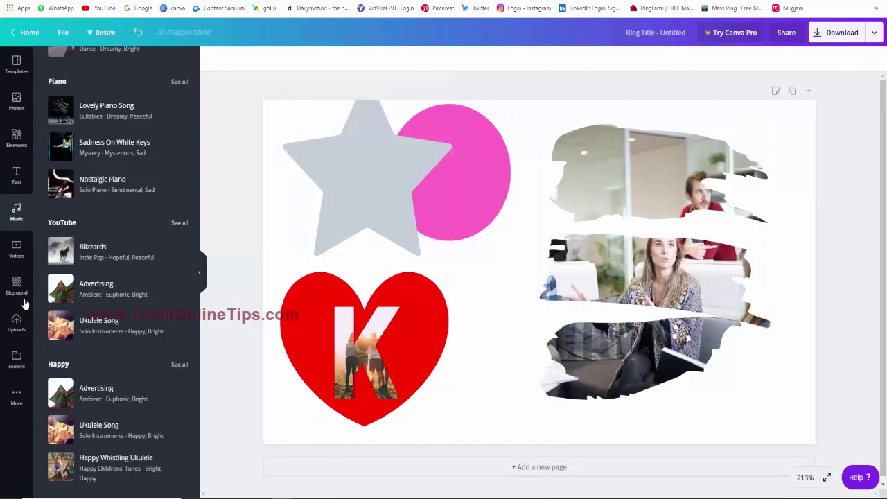
- Add the fiery Backgrounds video clip and send it behind the heart and star
left_click(15, 249)
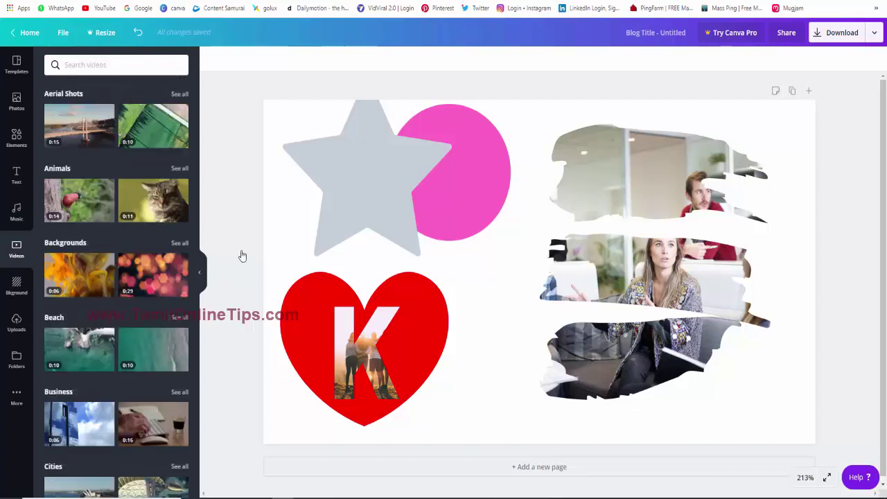
left_click_drag(358, 174, 448, 220)
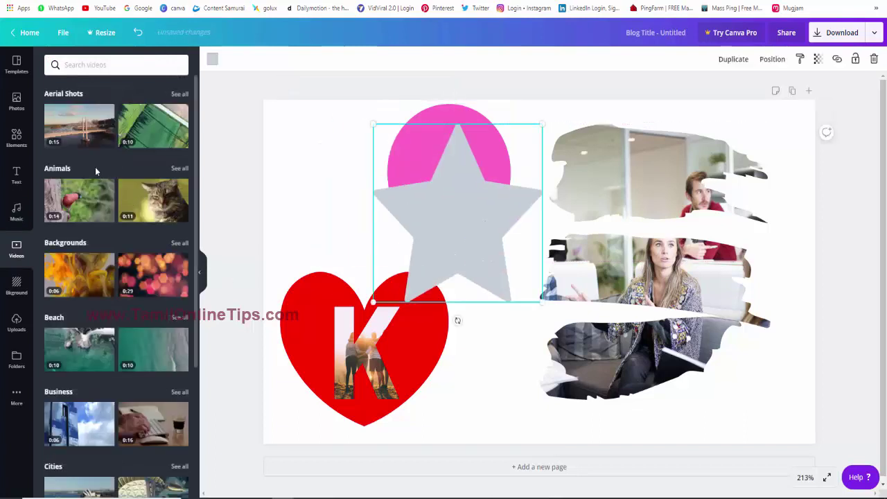
left_click(74, 272)
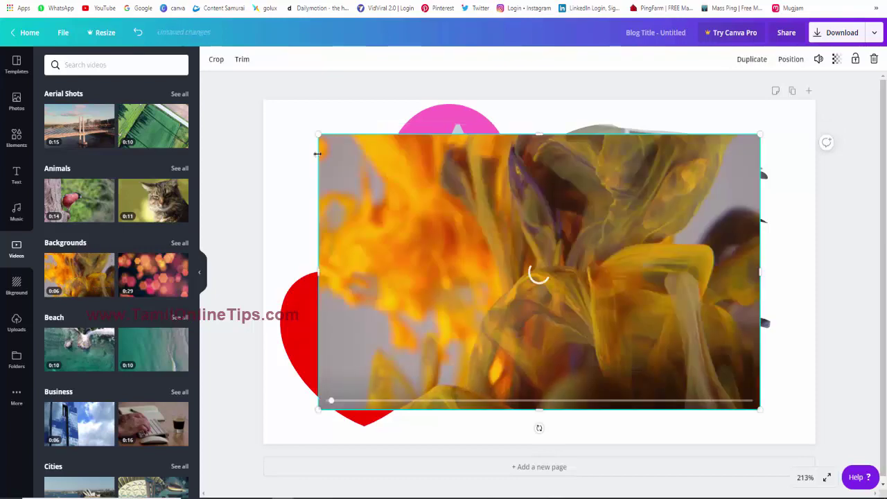
left_click_drag(318, 134, 414, 194)
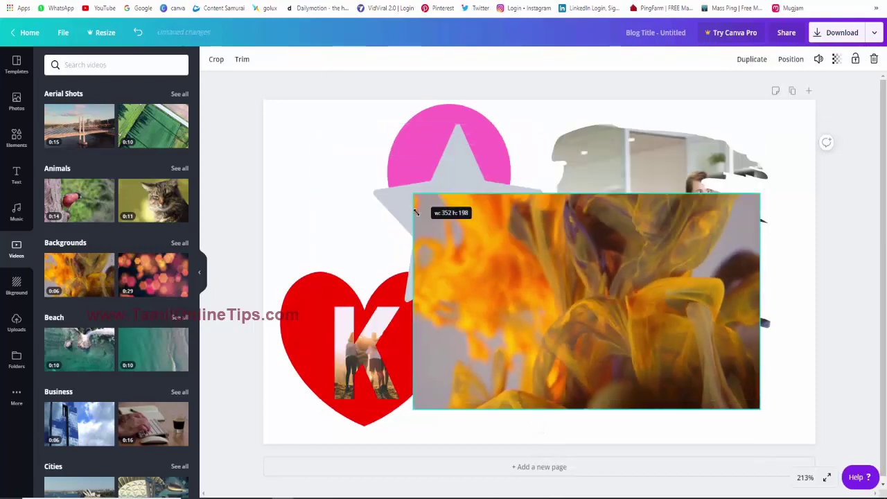
left_click_drag(415, 312, 235, 342)
right_click(346, 326)
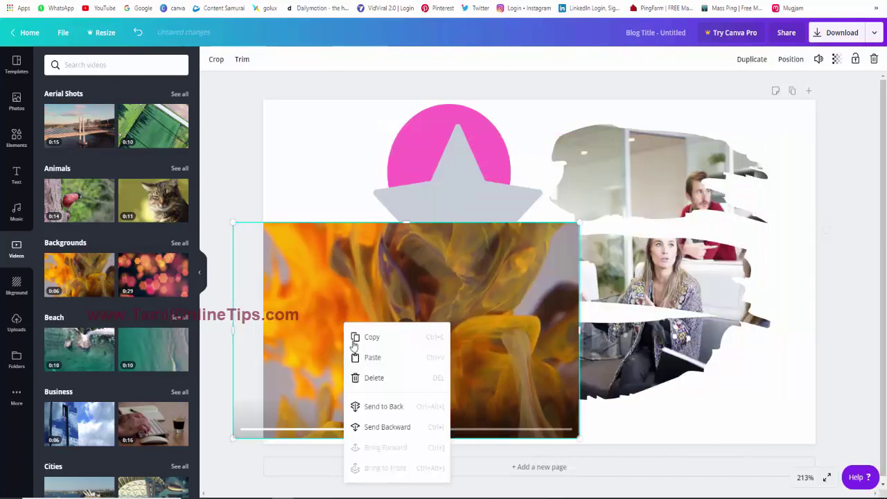
left_click(380, 409)
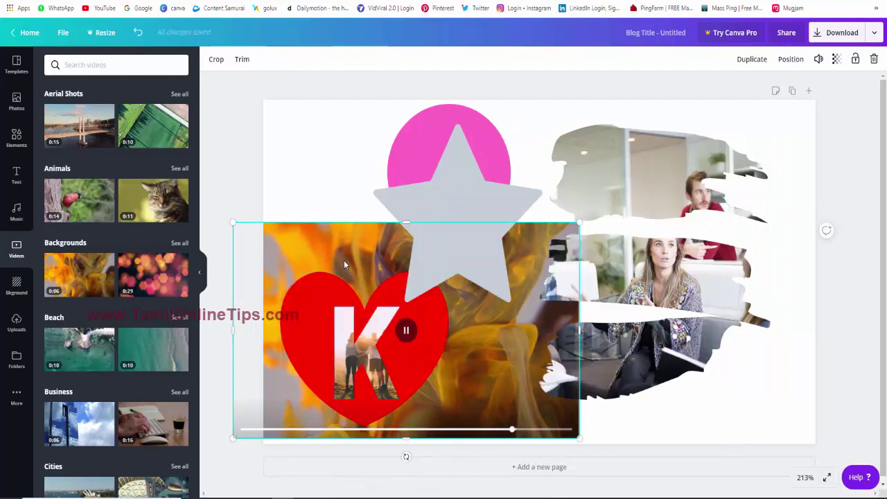
- Move and enlarge the fire video so it fills the whole page
left_click_drag(345, 261, 374, 138)
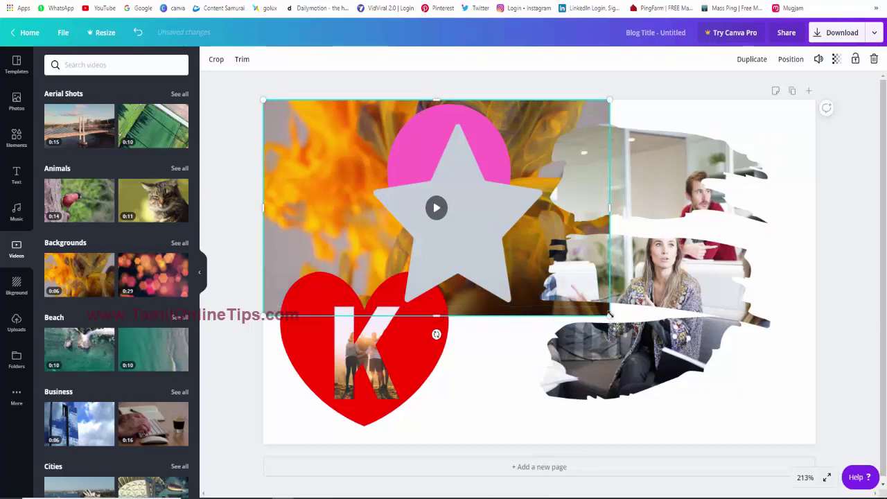
left_click(516, 306)
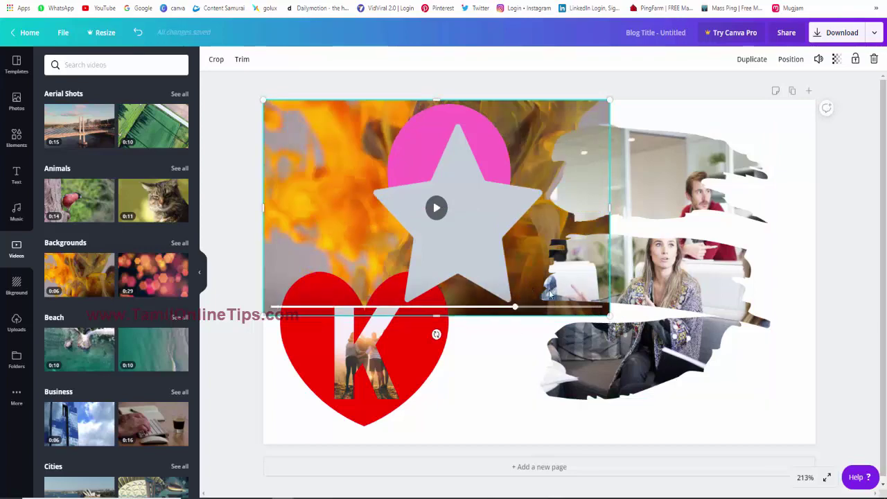
mouse_move(609, 315)
left_mouse_down()
mouse_move(795, 448)
mouse_move(818, 446)
left_mouse_up()
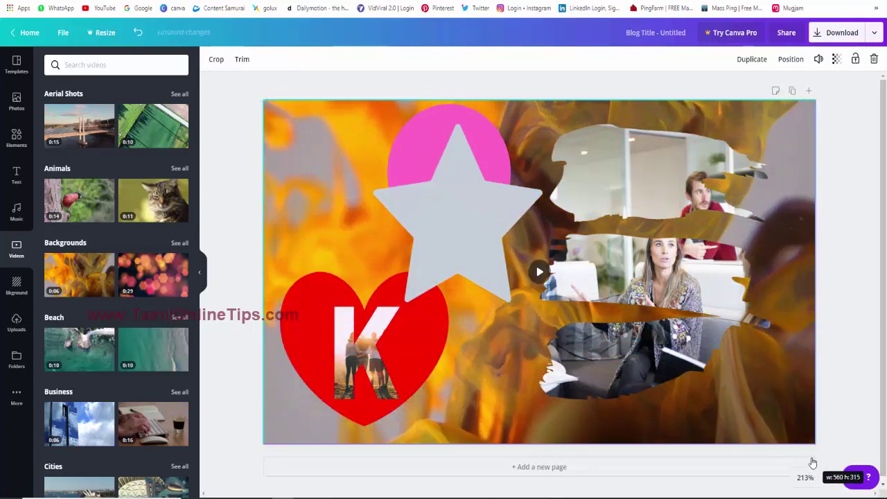
left_click(874, 231)
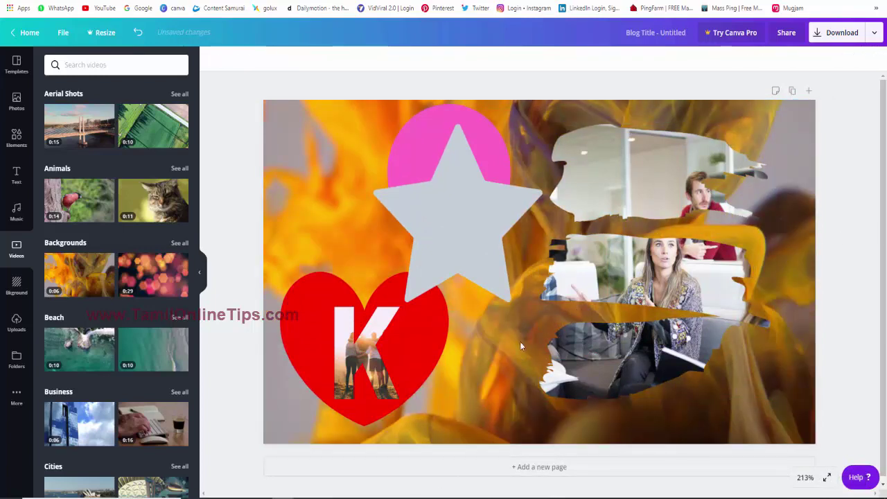
- Preview the fire background video playing, then select the grey star
left_click(530, 274)
left_click(533, 326)
left_click(539, 272)
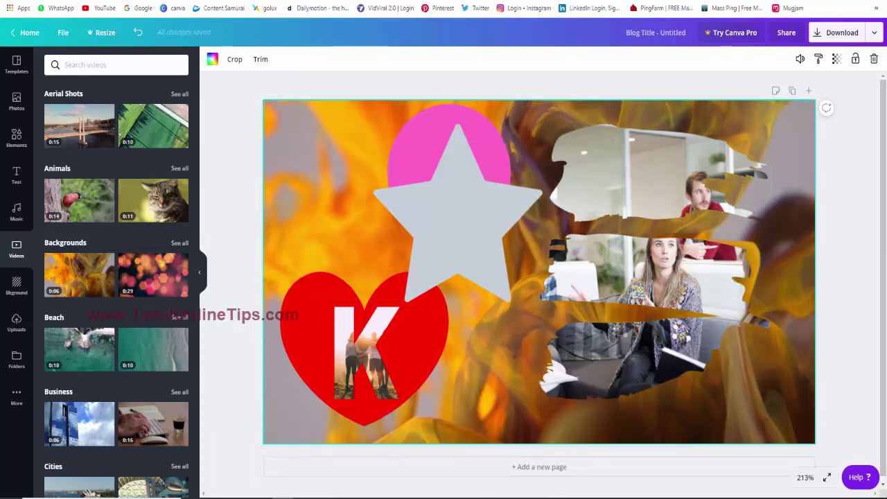
left_click(454, 200)
- Delete the grey star and pink circle, and move the K heart to the upper-left
key("Delete")
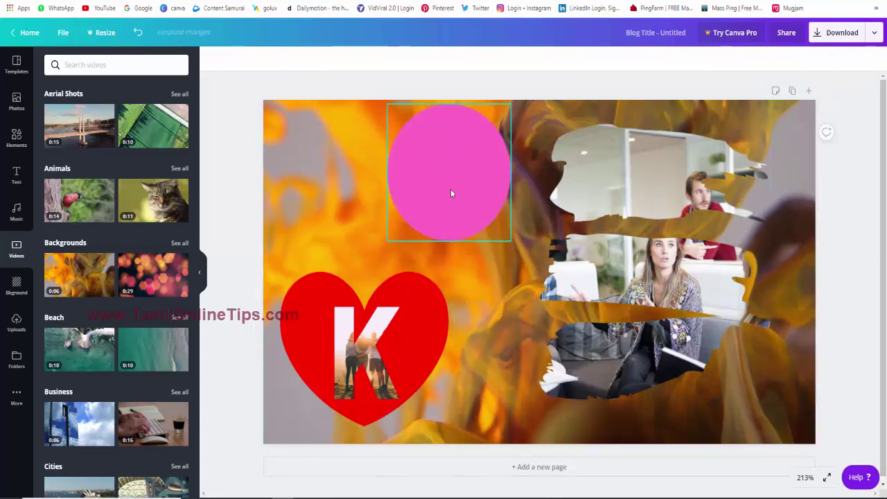
left_click(450, 193)
key("Delete")
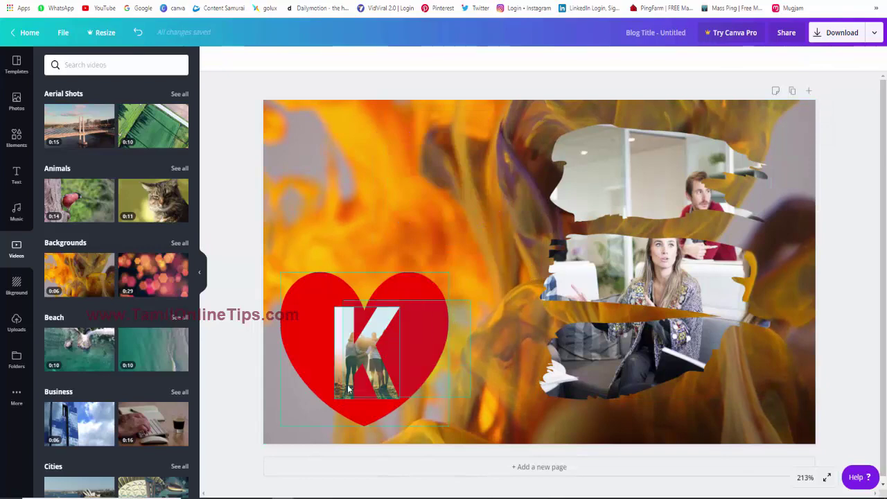
left_click_drag(430, 312, 420, 159)
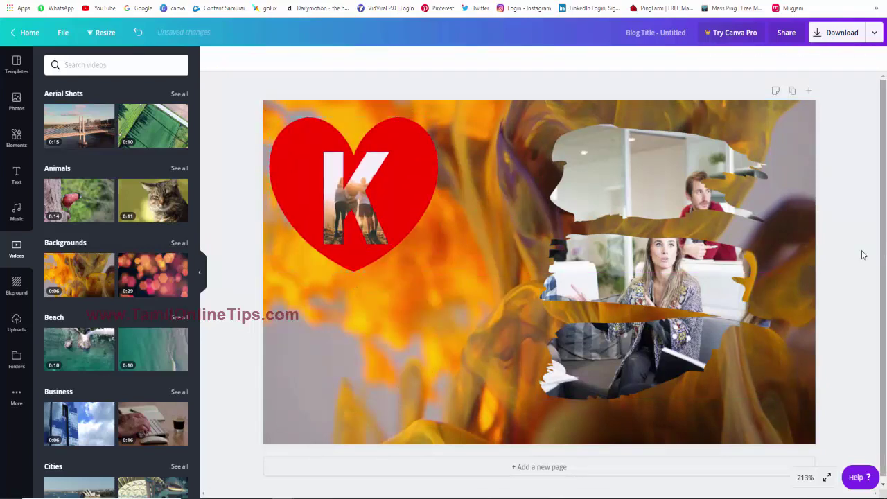
left_click(522, 295)
left_click(540, 271)
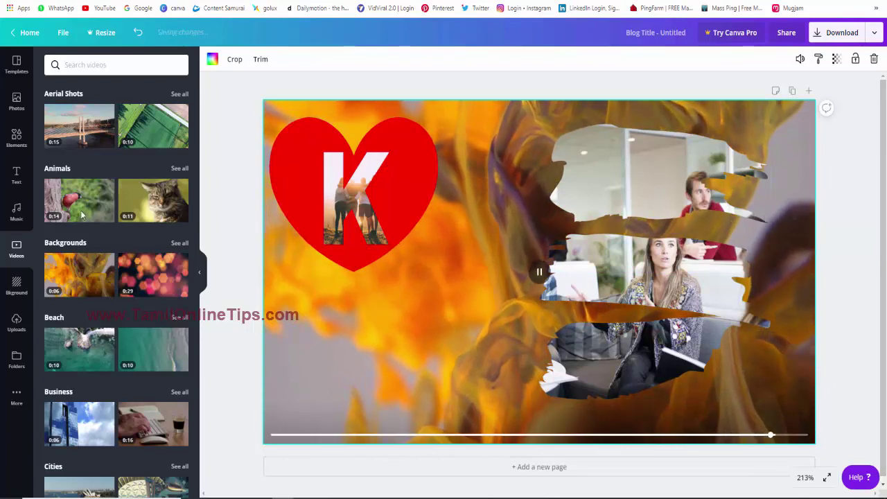
- Add the HAPPY holidays text preset and change 'holidays' to 'Birthday'
left_click(17, 179)
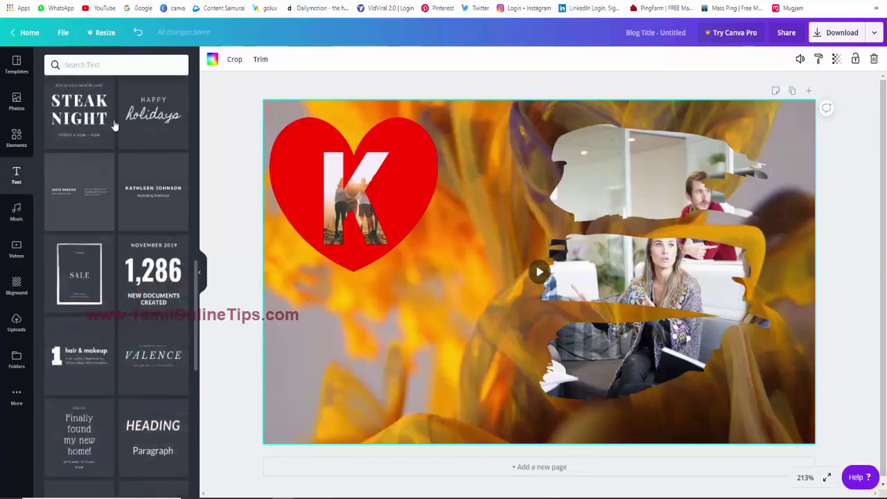
left_click(161, 116)
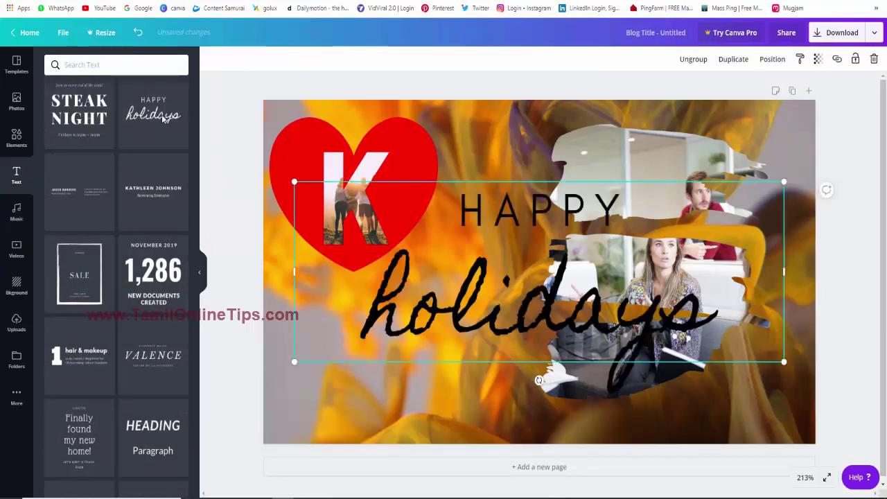
left_click(456, 331)
double_click(456, 331)
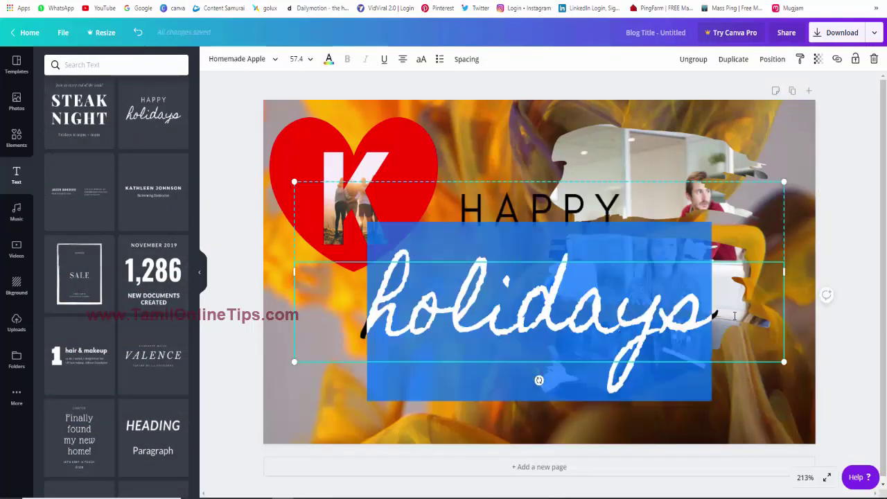
type("Birthday")
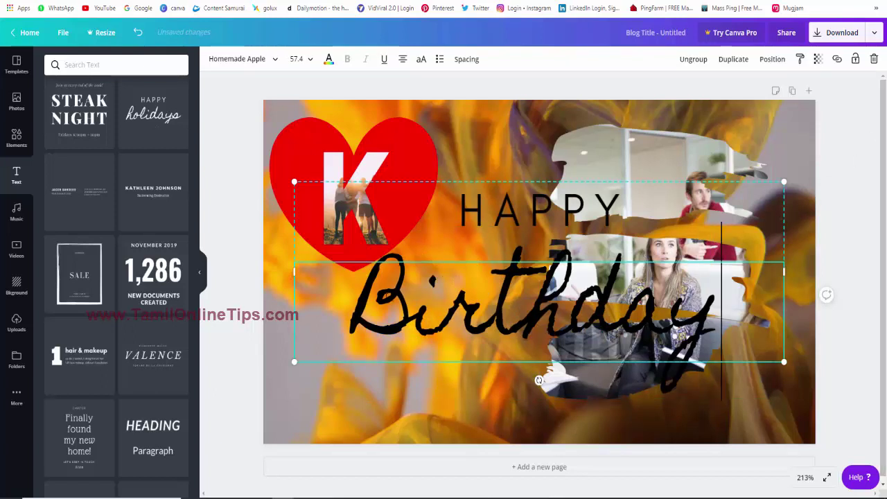
- Shrink the HAPPY Birthday title to half size and place it at the lower-left
left_click(506, 217)
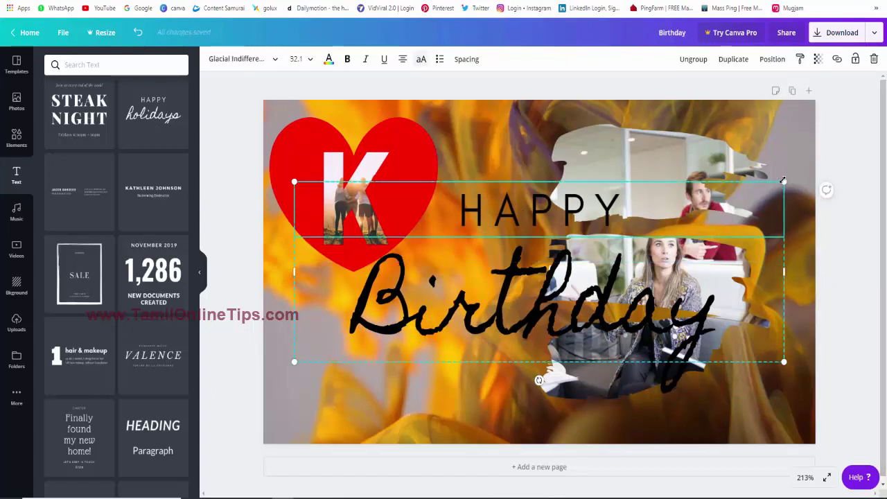
left_click_drag(717, 250, 517, 250)
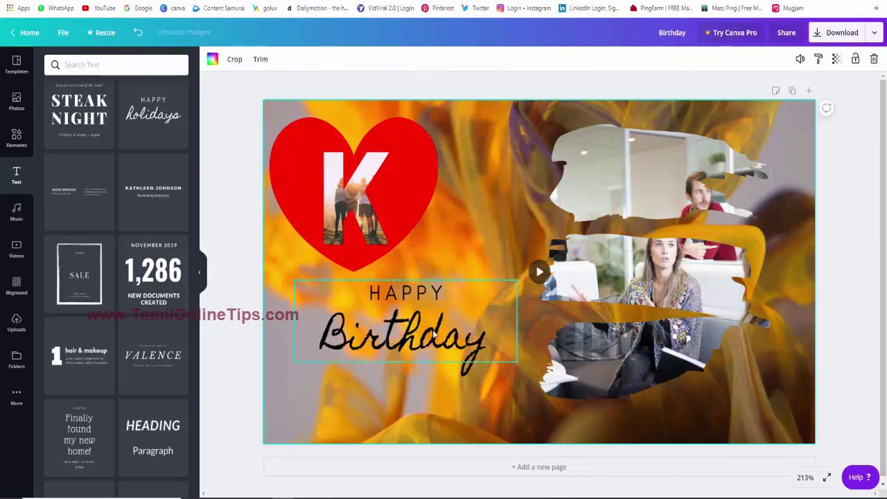
left_click_drag(421, 298, 422, 379)
left_click(426, 326)
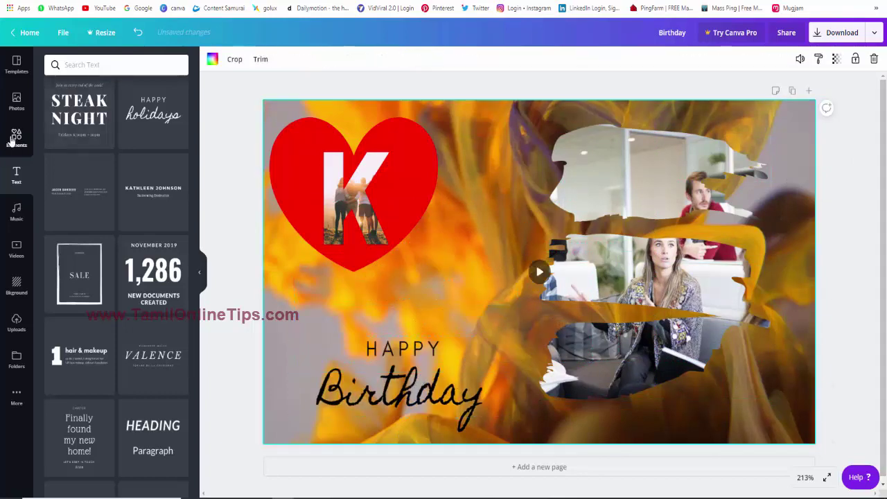
- Search elements for 'ballons' and place a small red, green and orange balloon trio above HAPPY
left_click(16, 138)
left_click(80, 65)
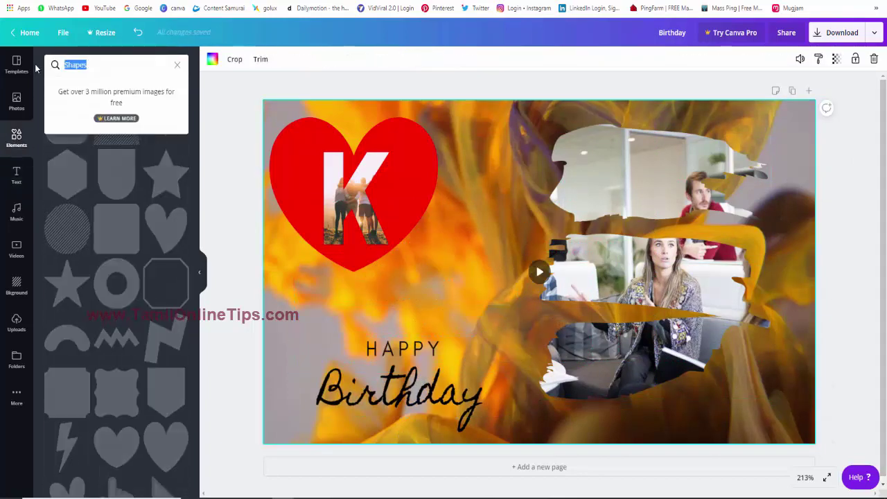
type("ballons")
key("Return")
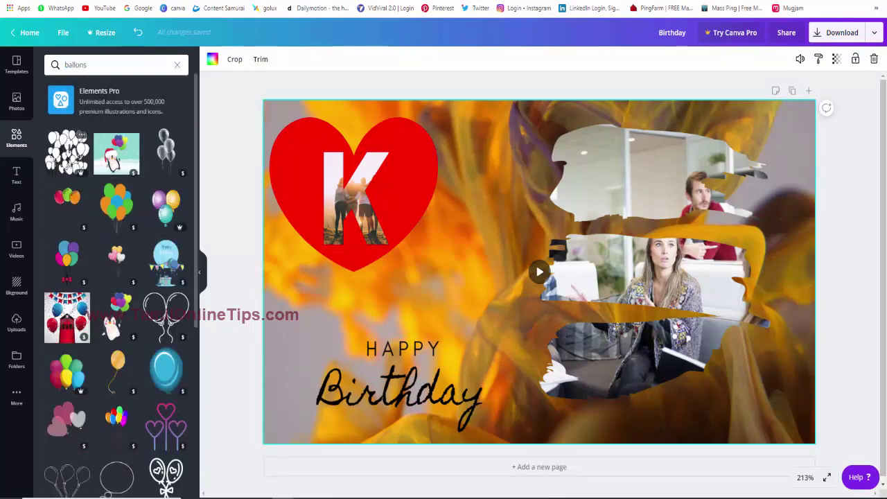
left_click(67, 199)
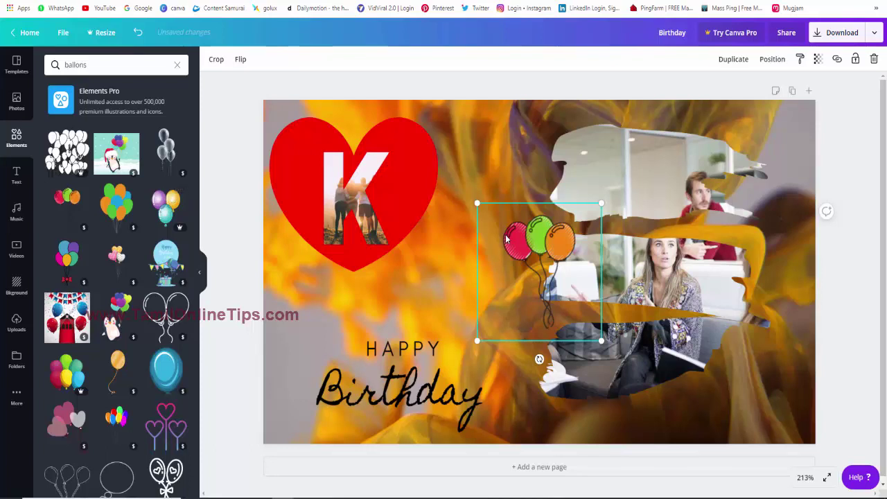
left_click_drag(478, 204, 519, 244)
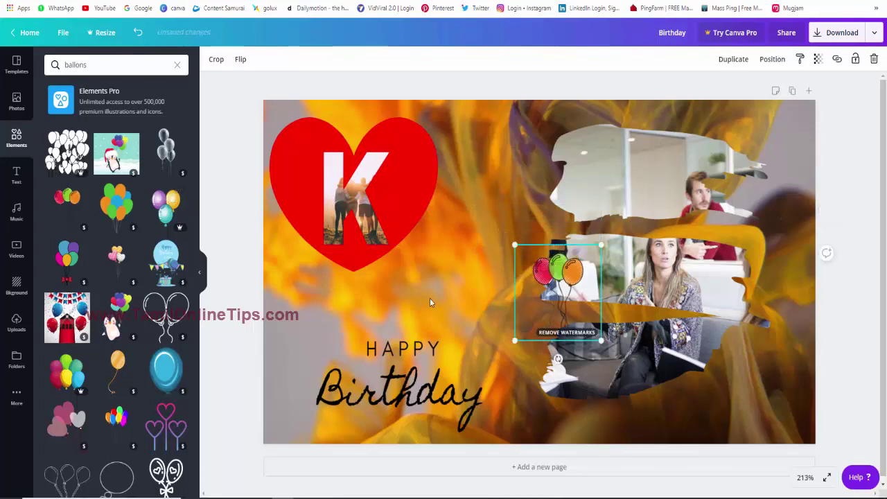
left_click_drag(595, 264, 379, 293)
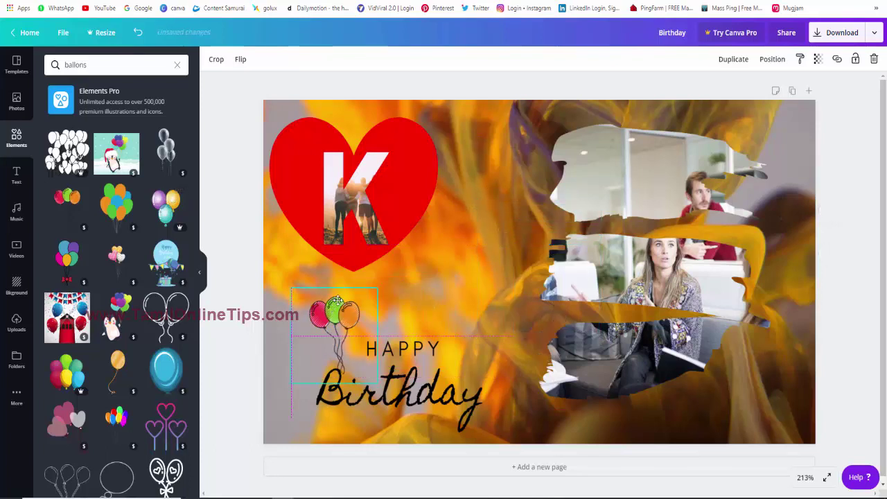
- Add a multicolour balloon bunch beside Birthday and pink heart balloons at bottom-right
left_click(67, 372)
left_click_drag(525, 287, 506, 394)
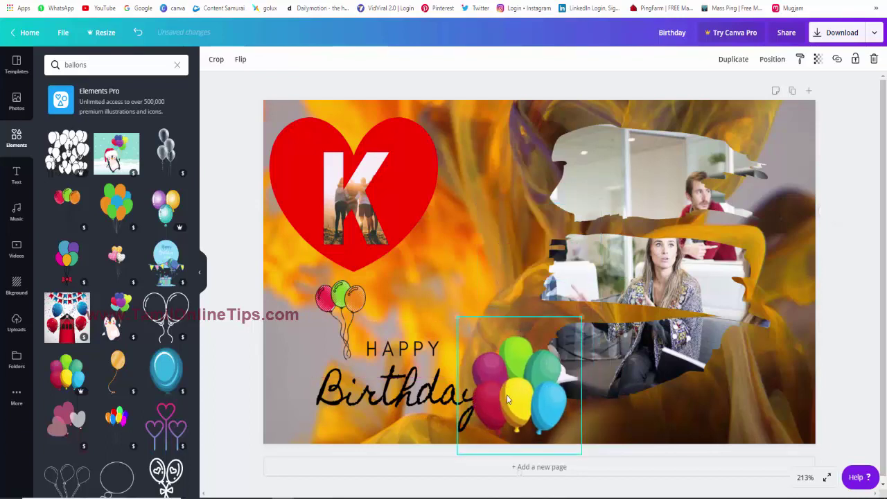
left_click_drag(515, 355, 540, 369)
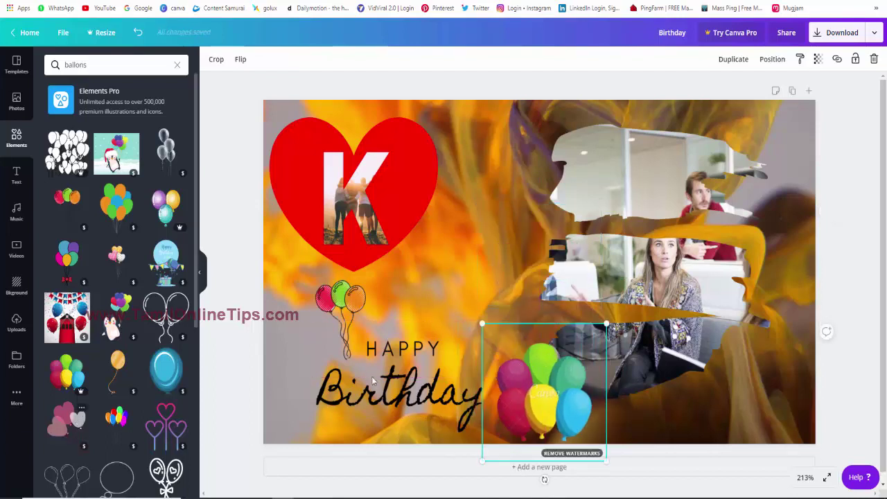
left_click(72, 424)
left_click_drag(534, 283, 754, 399)
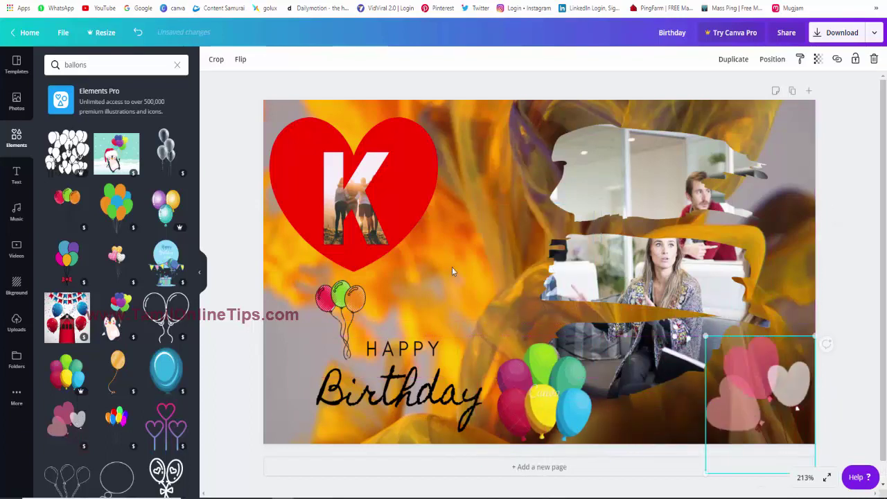
left_click(518, 270)
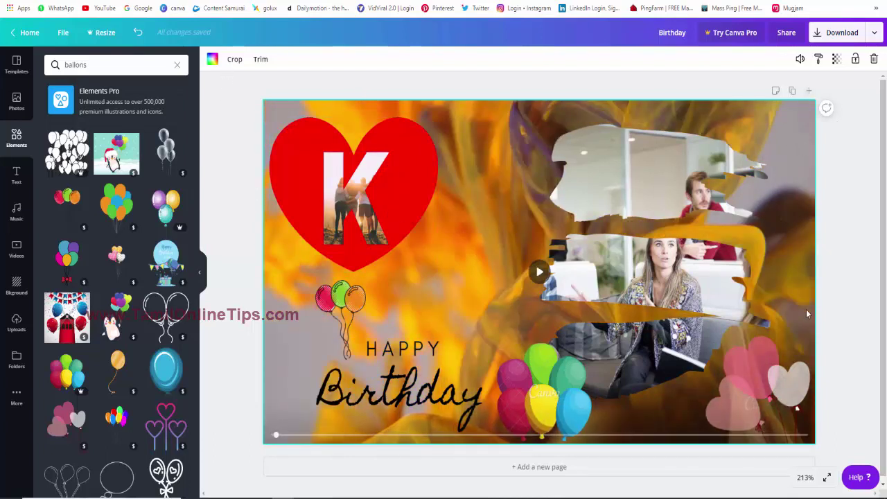
- Try the Fixie Finders template on the page, adding and removing a second page
left_click(22, 100)
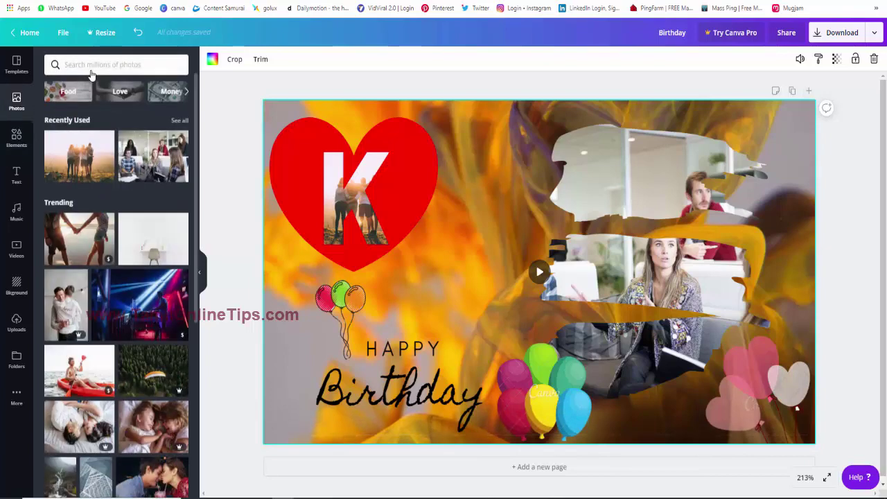
left_click(20, 66)
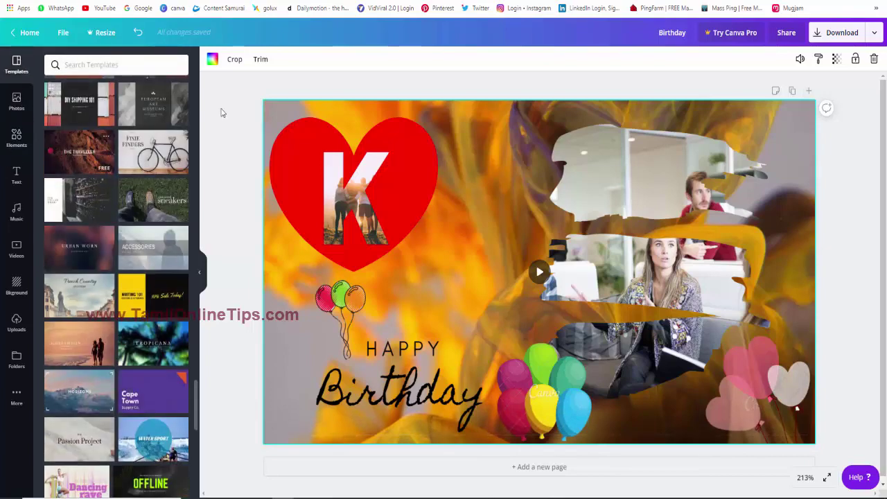
left_click(154, 158)
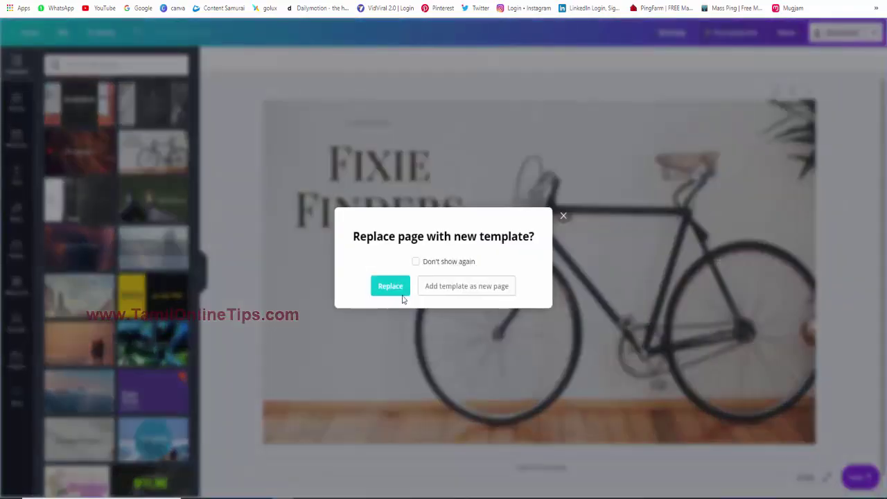
left_click(393, 287)
left_click(608, 283)
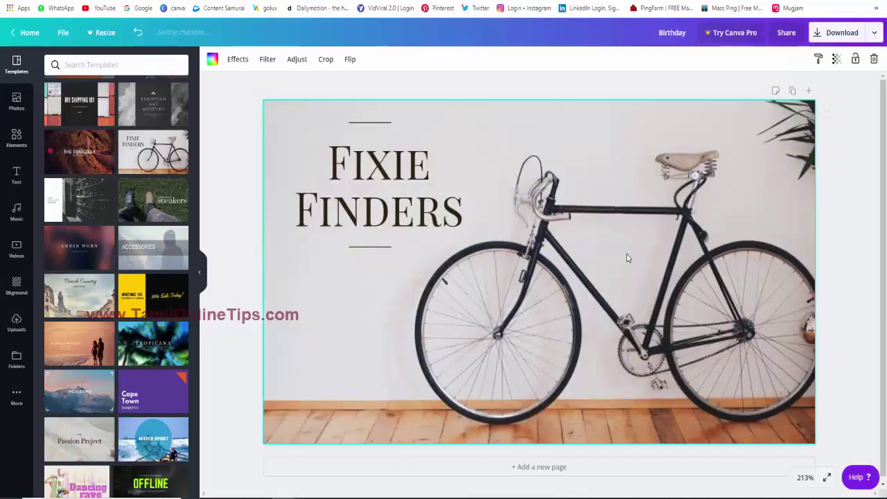
left_click(544, 463)
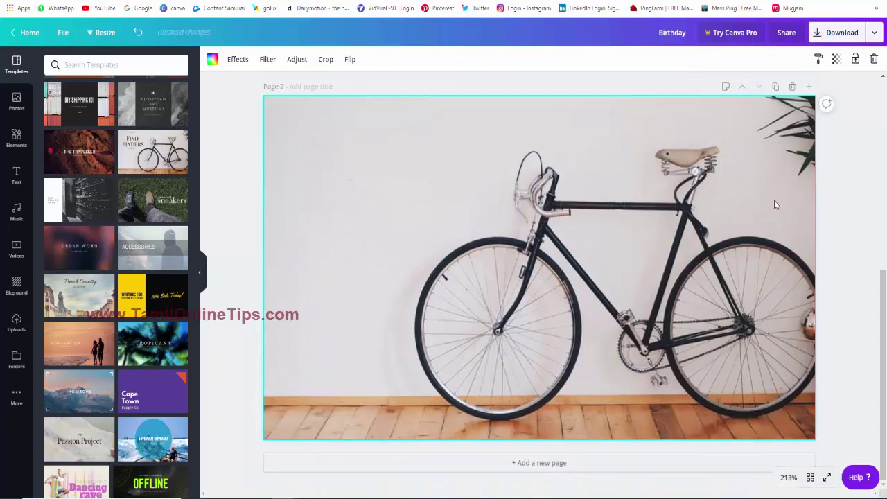
left_click(792, 86)
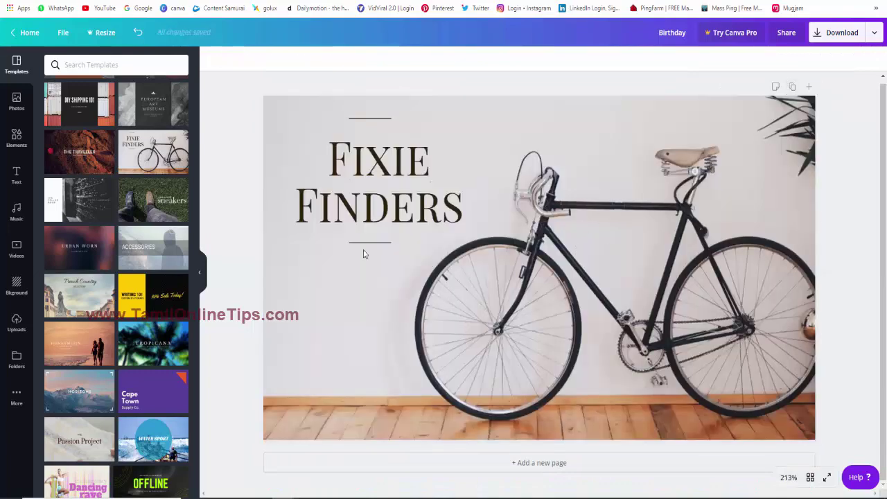
- Try the Writing 101 template, then apply Tropicana Resort Wear instead
left_click(172, 294)
scroll(129, 390, "down", 3)
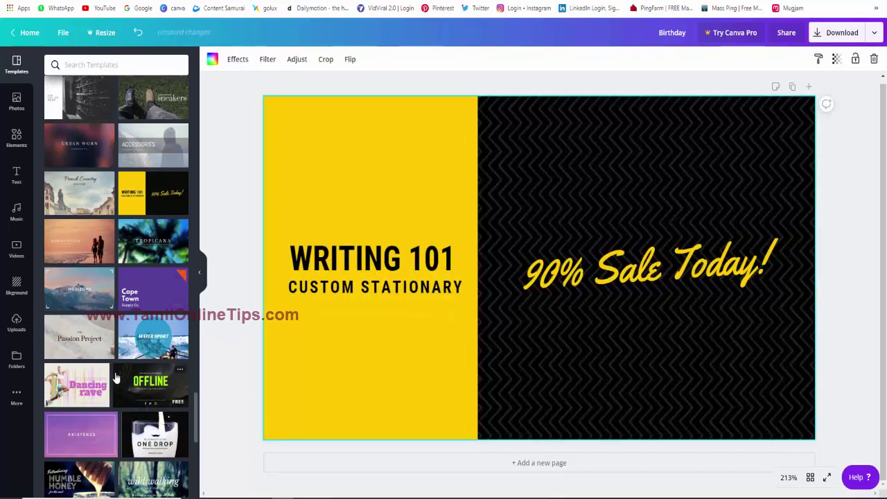
left_click(150, 251)
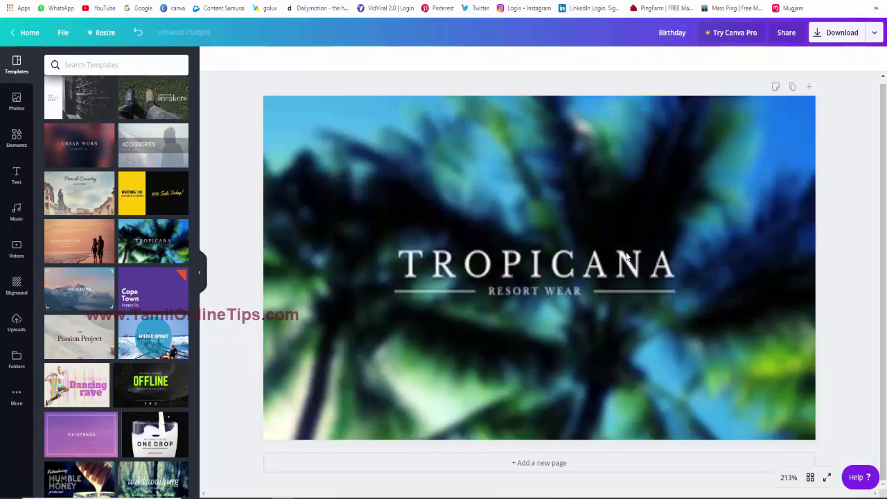
scroll(111, 302, "down", 5)
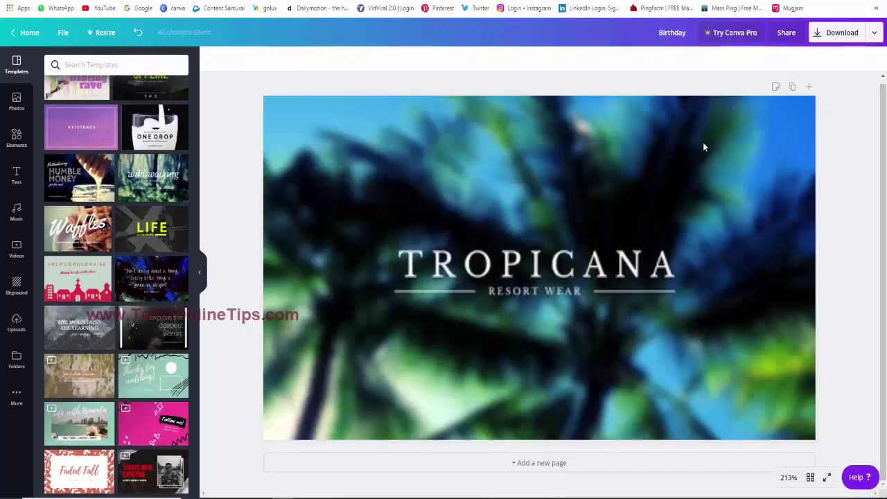
left_click(438, 214)
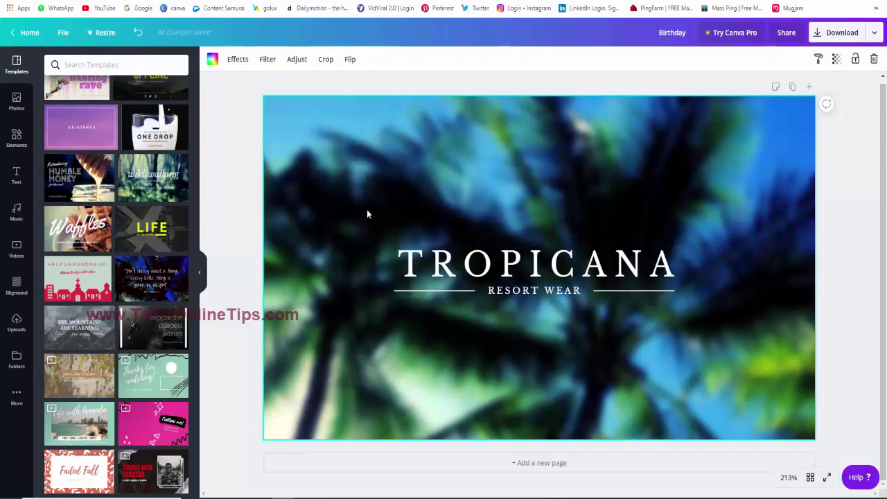
- Send the group photo behind the TROPICANA text, keeping it centred
left_click(18, 104)
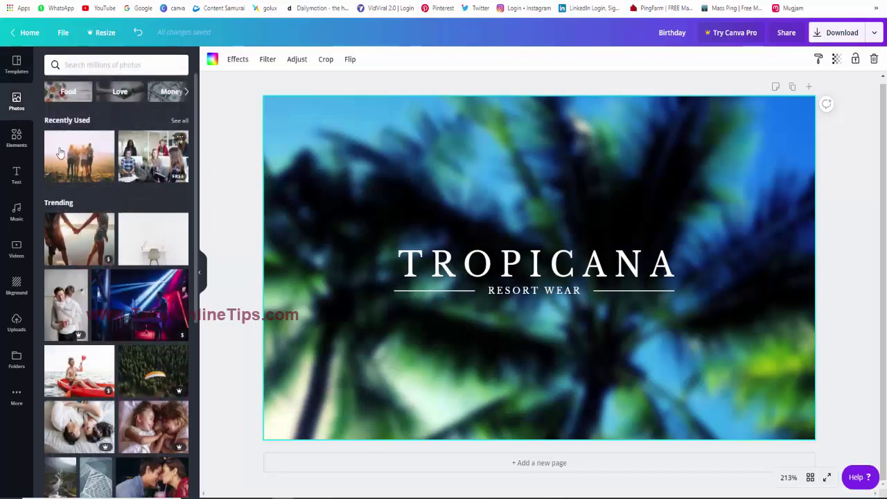
right_click(425, 234)
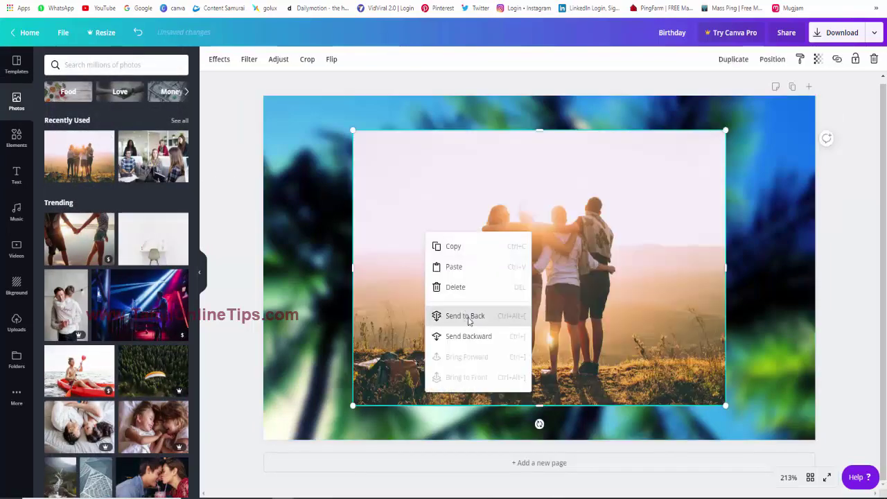
left_click(469, 315)
left_click_drag(430, 210, 432, 205)
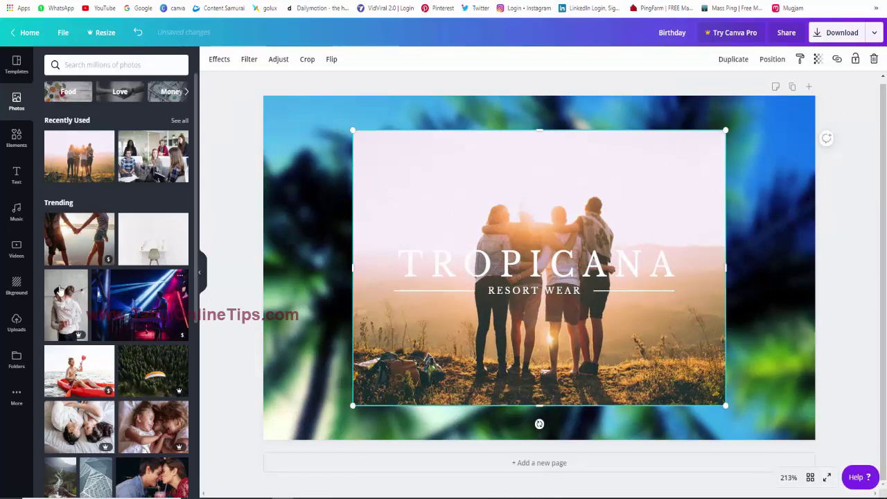
- Delete the group photo and give the page a light blue gradient background
left_click(16, 293)
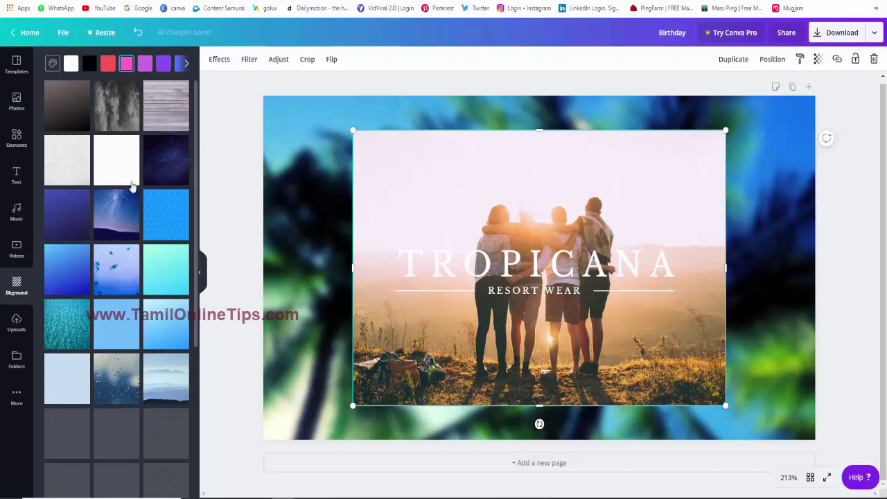
left_click(127, 64)
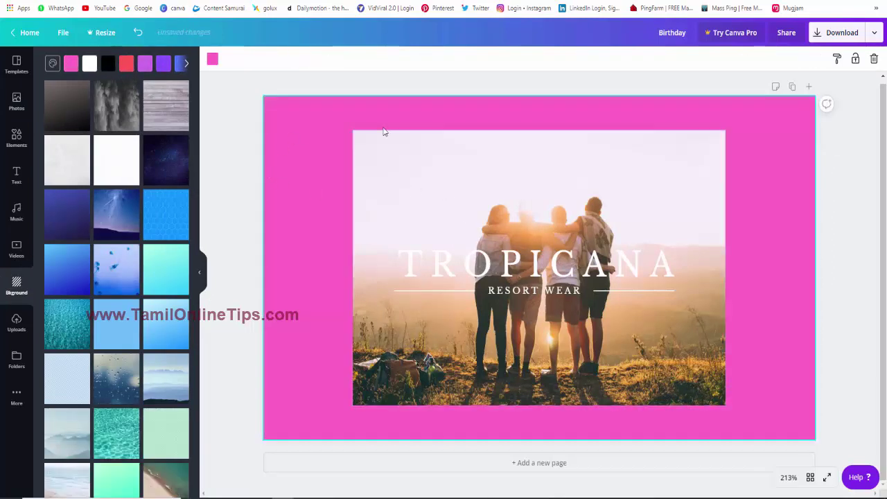
left_click(441, 188)
key("Delete")
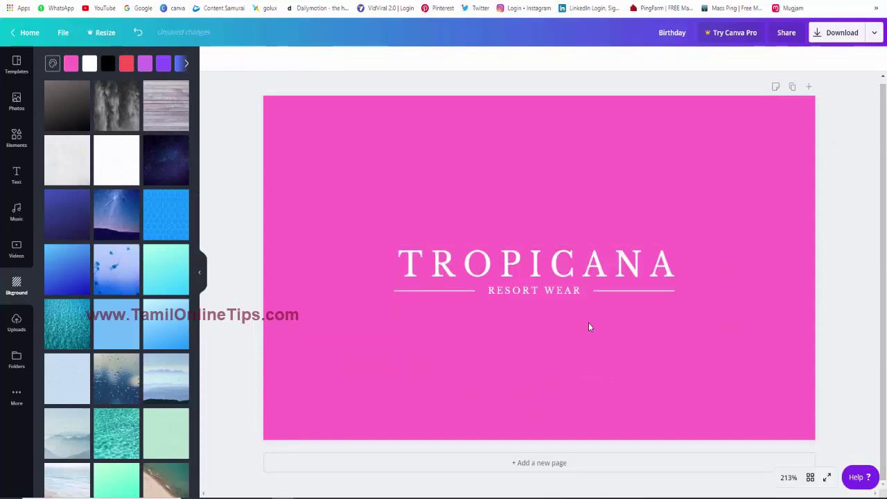
left_click(171, 325)
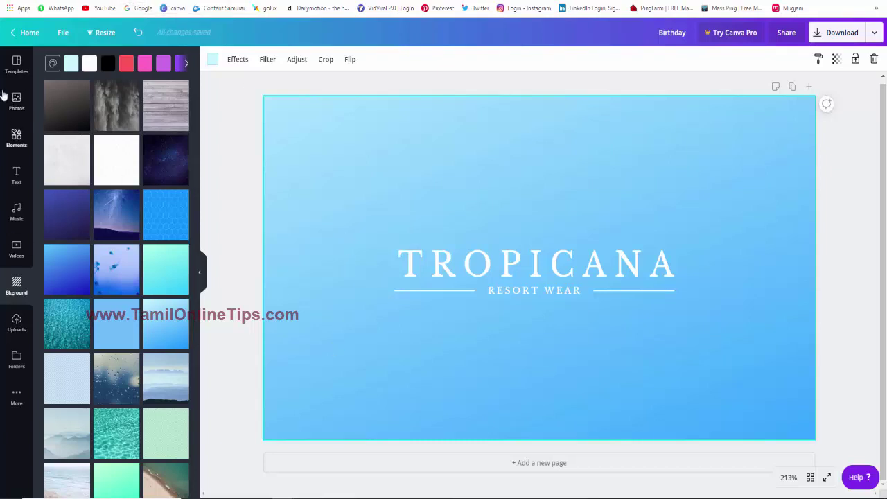
- Download the Tropicana banner with file type JPG instead of PNG
left_click(16, 65)
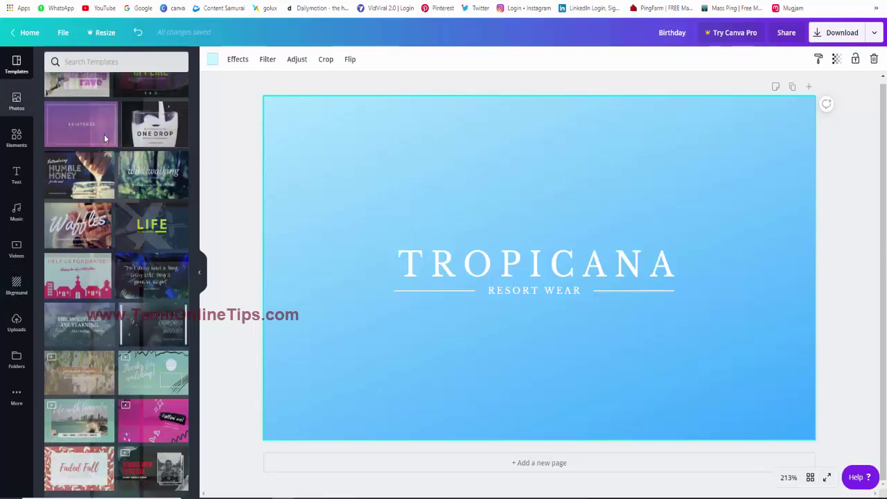
left_click(17, 102)
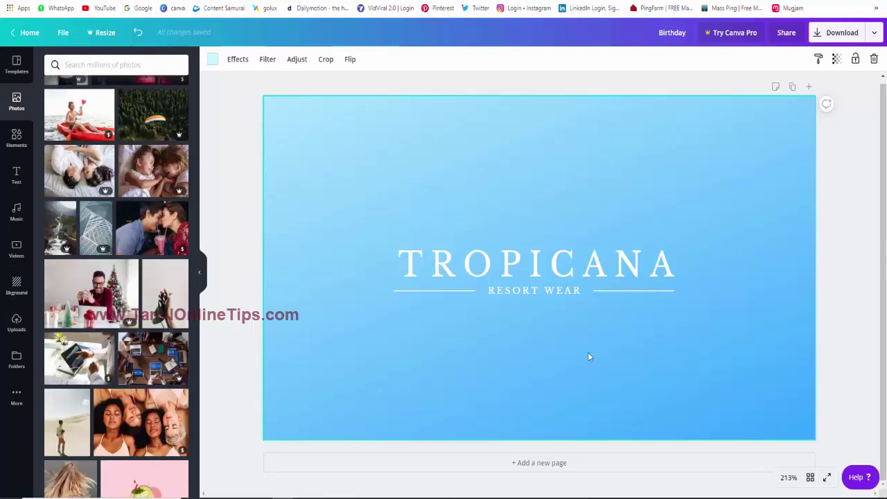
left_click(842, 33)
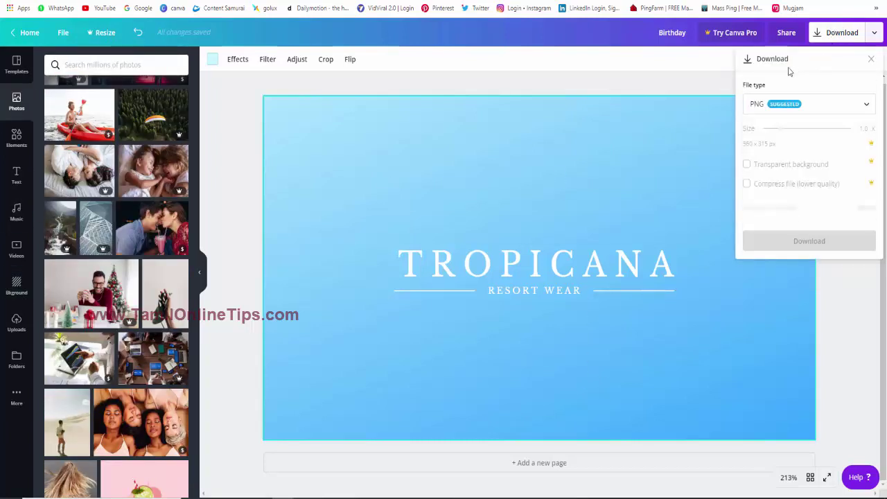
left_click(769, 105)
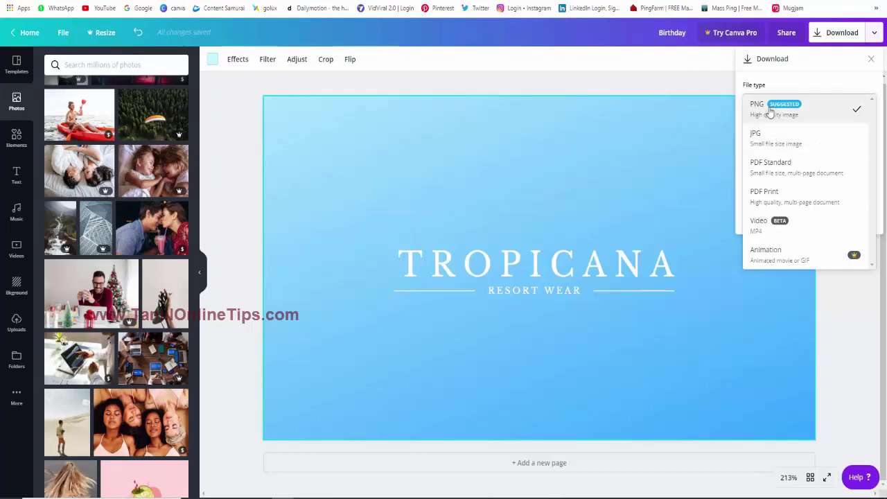
left_click(765, 133)
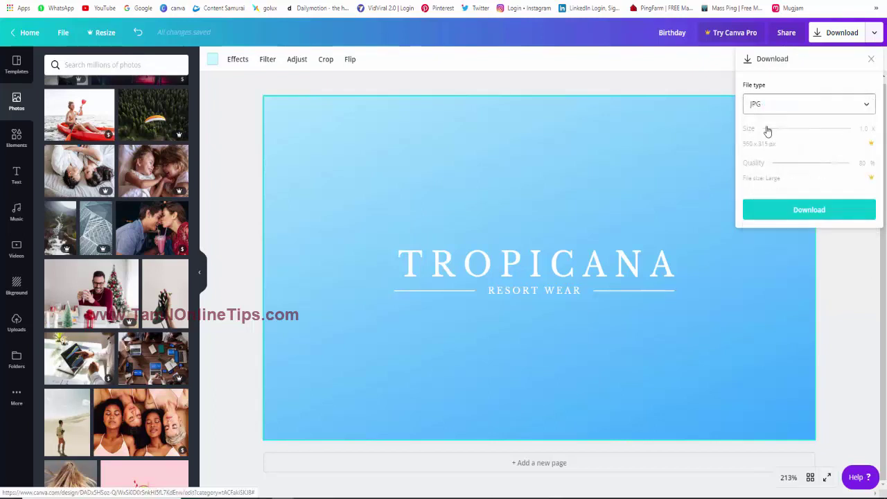
left_click(808, 216)
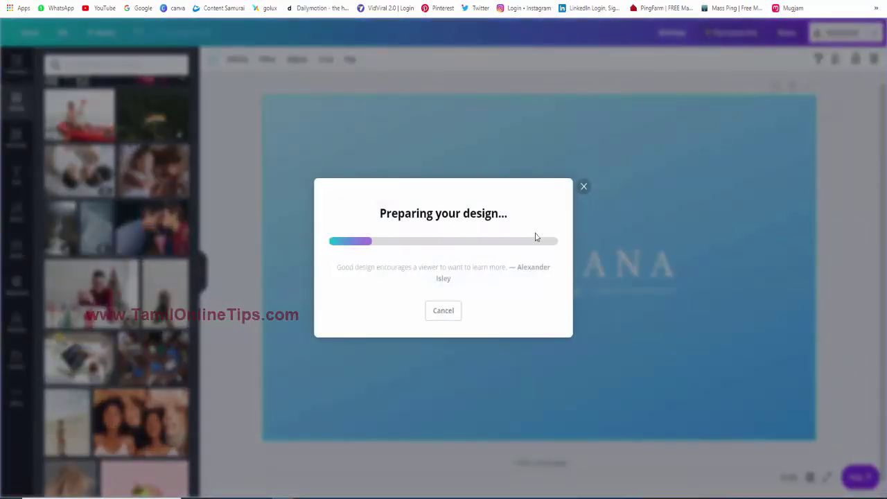
- Dismiss the Canva Pro promotion and close the downloaded JPG in Photos
left_click(380, 375)
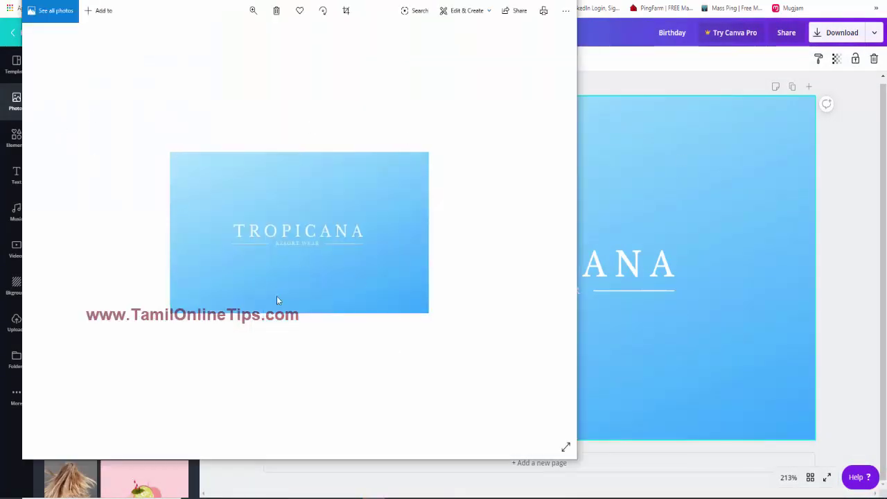
left_click(571, 3)
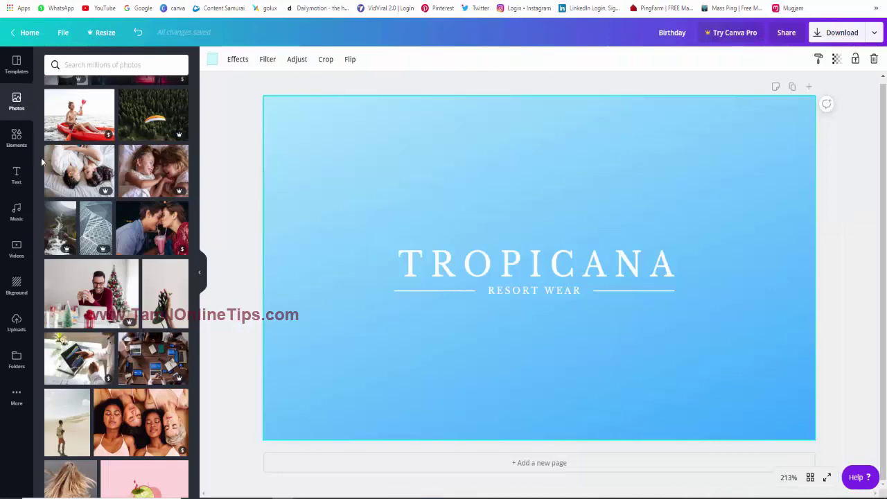
- Scroll through the Photos panel, then switch to the stock video library
scroll(48, 167, "down", 5)
scroll(48, 167, "down", 5)
scroll(48, 166, "down", 5)
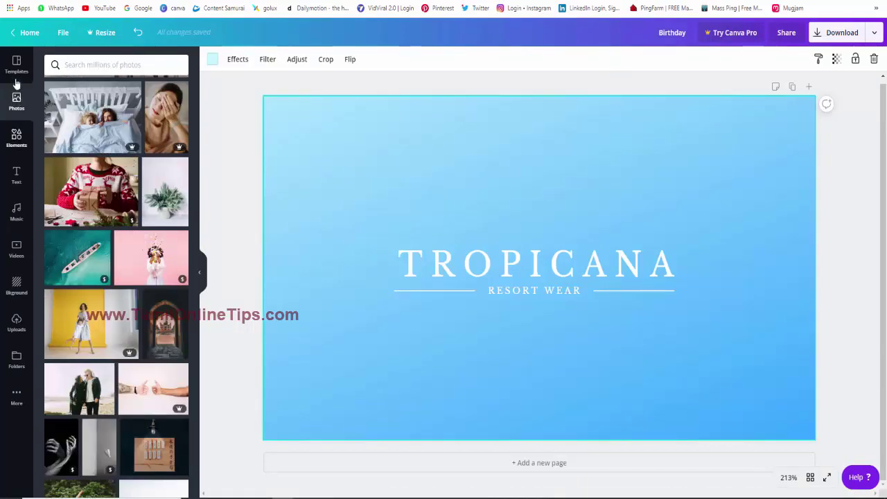
left_click(17, 250)
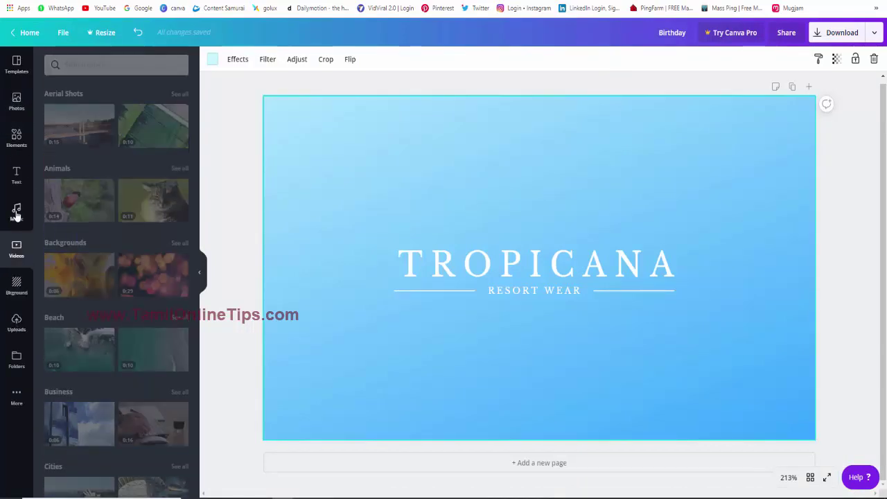